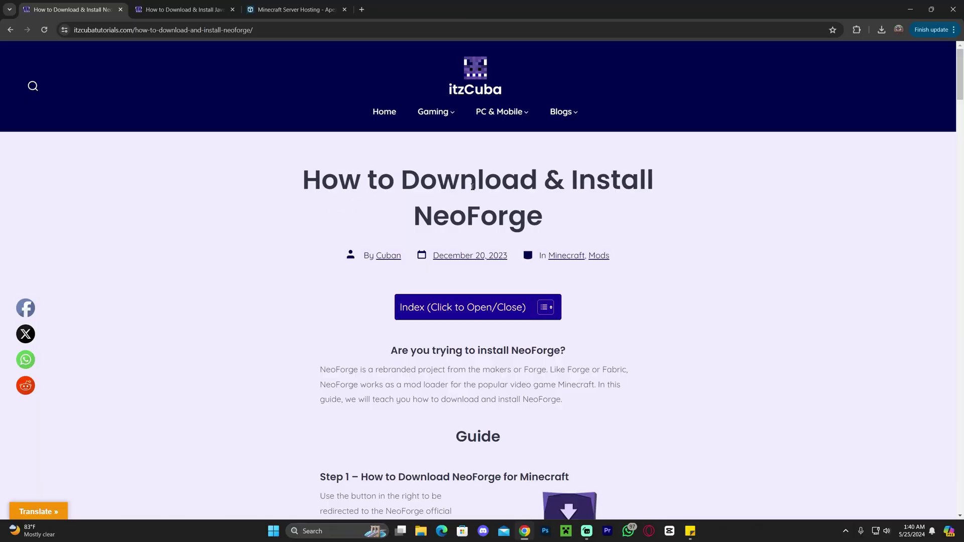
pyautogui.moveTo(572, 222); pyautogui.dragTo(413, 217)
pyautogui.click(444, 215)
pyautogui.scroll(-15, 500, 211)
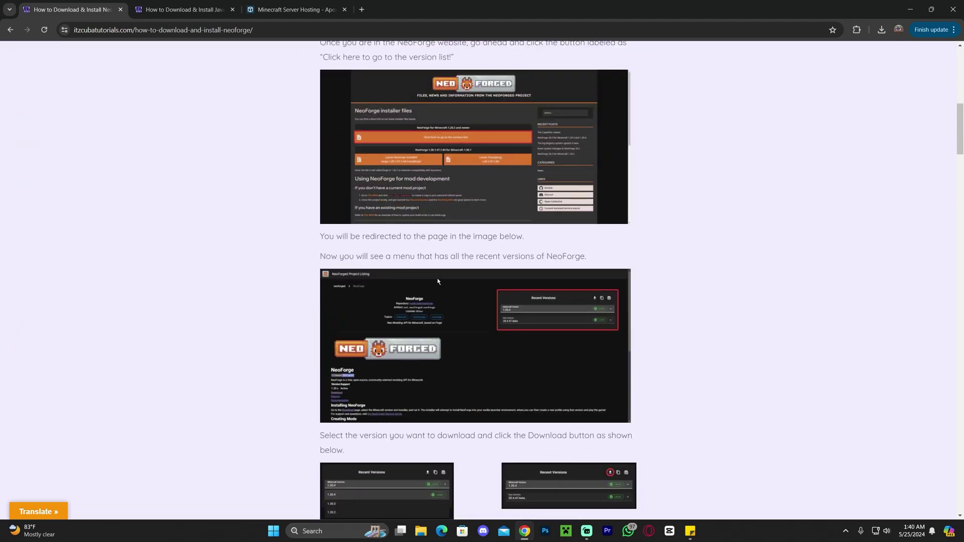
pyautogui.scroll(4, 566, 276)
pyautogui.scroll(15, 820, 309)
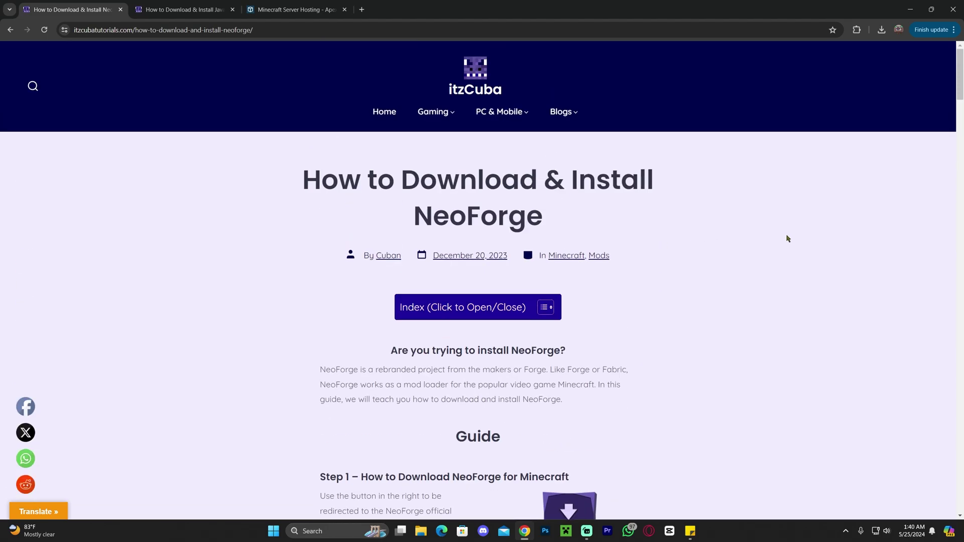
# Follow the guide's download link to the NeoForged website and save the NeoForge 20.6.77-beta installer for Minecraft 1.20.6
pyautogui.scroll(-4, 785, 295)
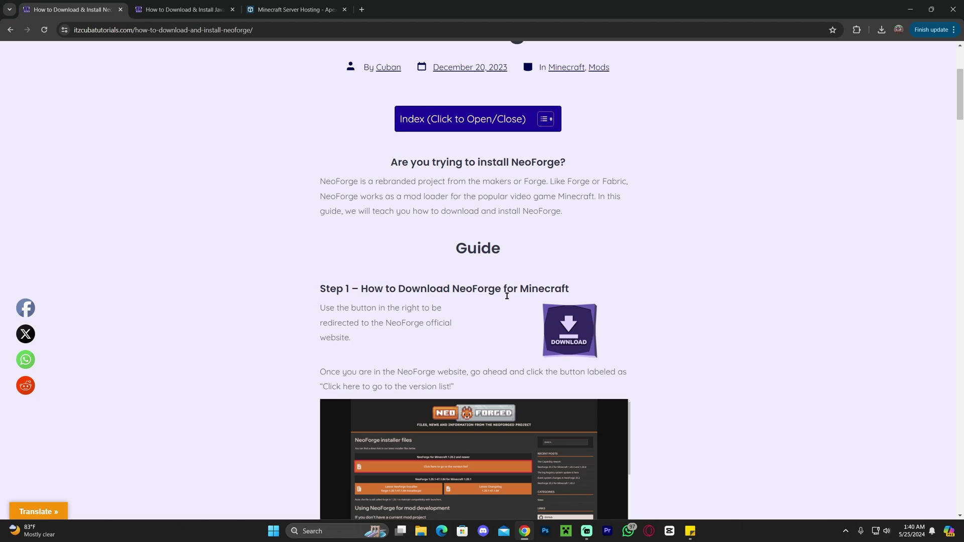
pyautogui.click(578, 339)
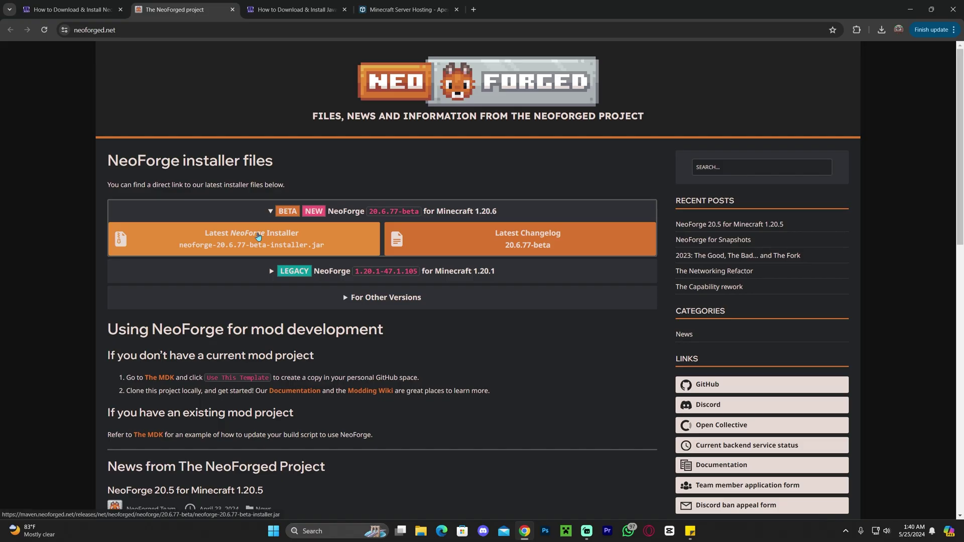
pyautogui.click(258, 237)
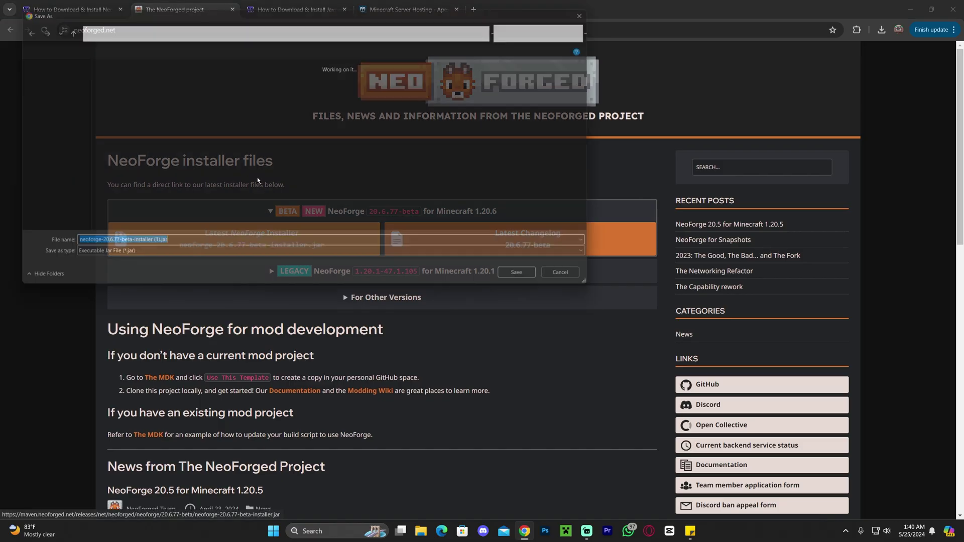
pyautogui.click(534, 282)
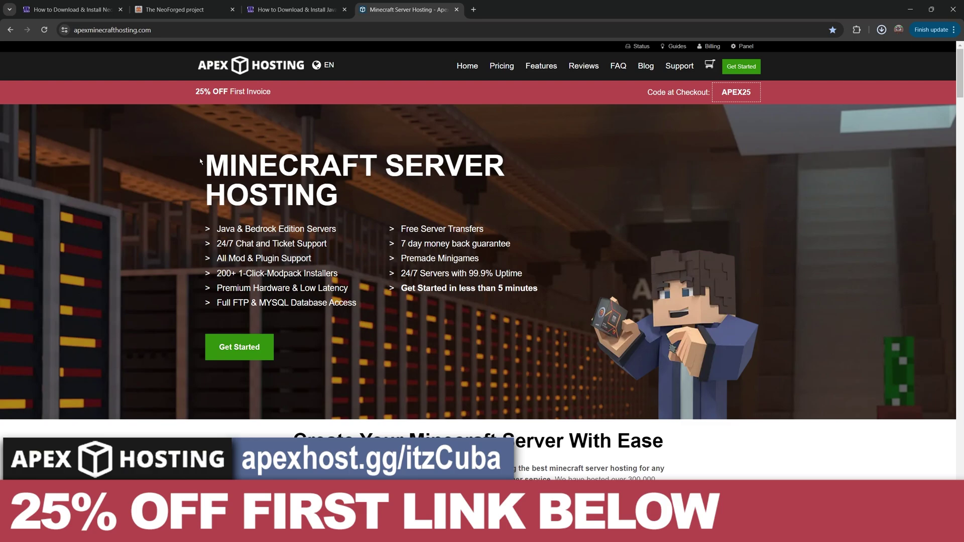
# Review the Apex Hosting homepage, including its hosting features, guides and server locations
pyautogui.moveTo(200, 161); pyautogui.dragTo(235, 210)
pyautogui.click(238, 224)
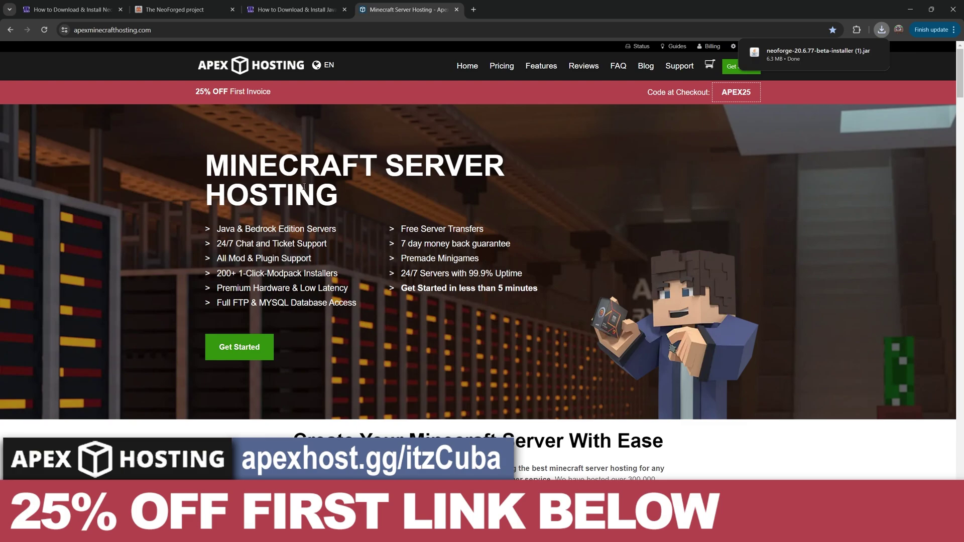
pyautogui.moveTo(258, 186); pyautogui.dragTo(281, 230)
pyautogui.click(391, 239)
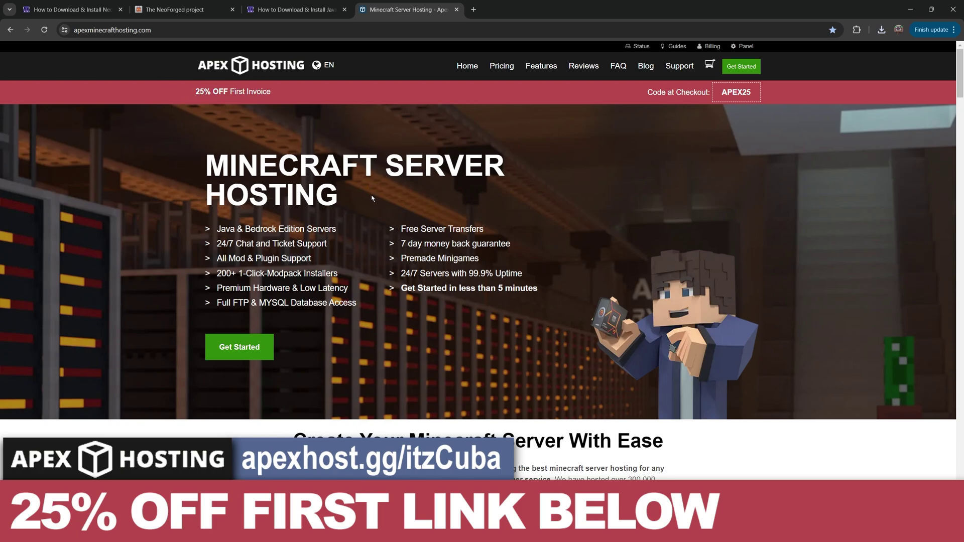
pyautogui.click(373, 275)
pyautogui.moveTo(533, 290); pyautogui.dragTo(450, 293)
pyautogui.click(450, 293)
pyautogui.scroll(-15, 404, 234)
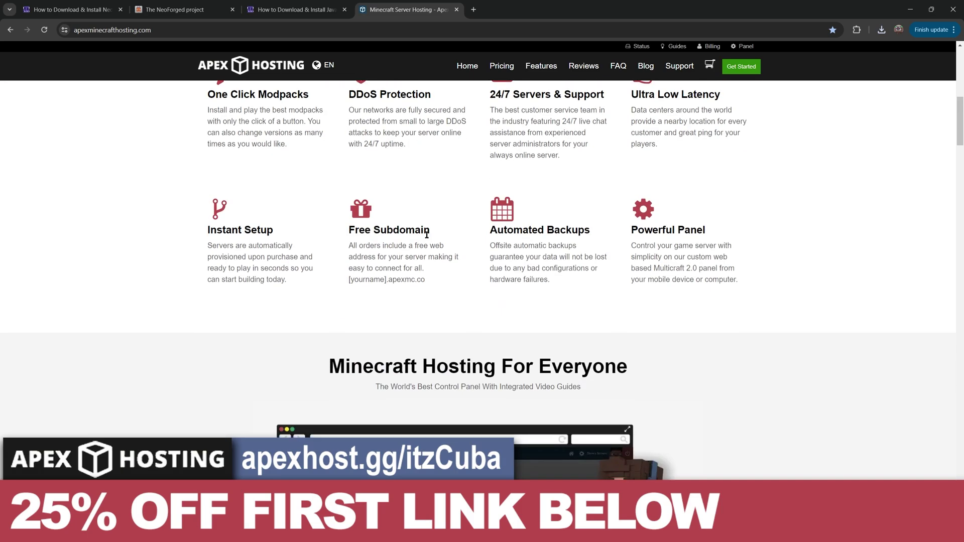
pyautogui.scroll(-10, 404, 234)
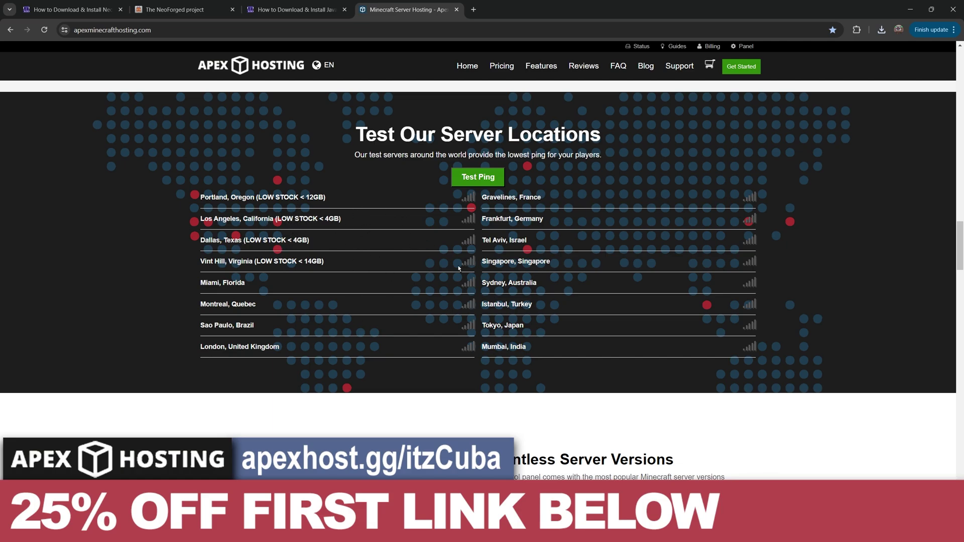
pyautogui.scroll(10, 444, 294)
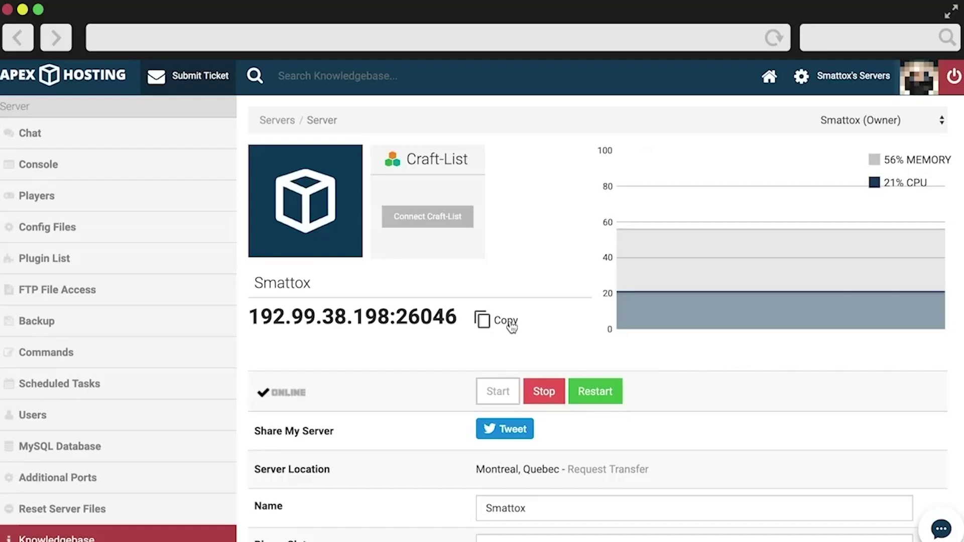
# Add a multiplayer server in Minecraft using the copied server address and join it
pyautogui.click(506, 320)
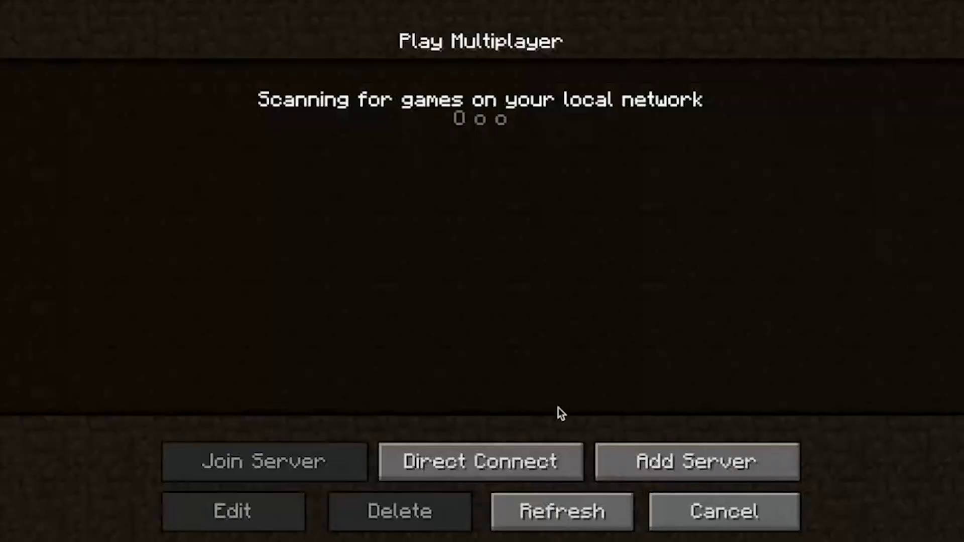
pyautogui.click(695, 460)
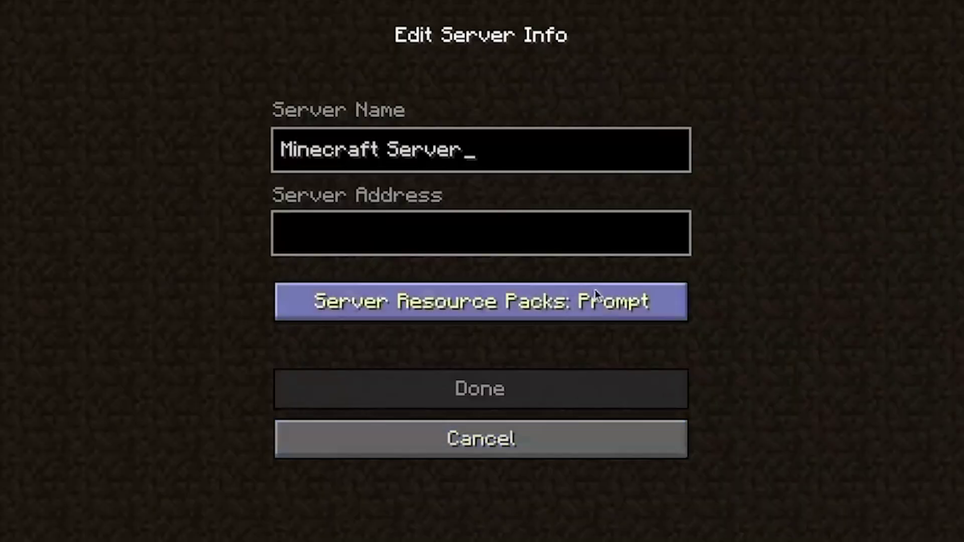
pyautogui.click(566, 246)
pyautogui.press('super+v')
pyautogui.click(537, 384)
pyautogui.doubleClick(602, 95)
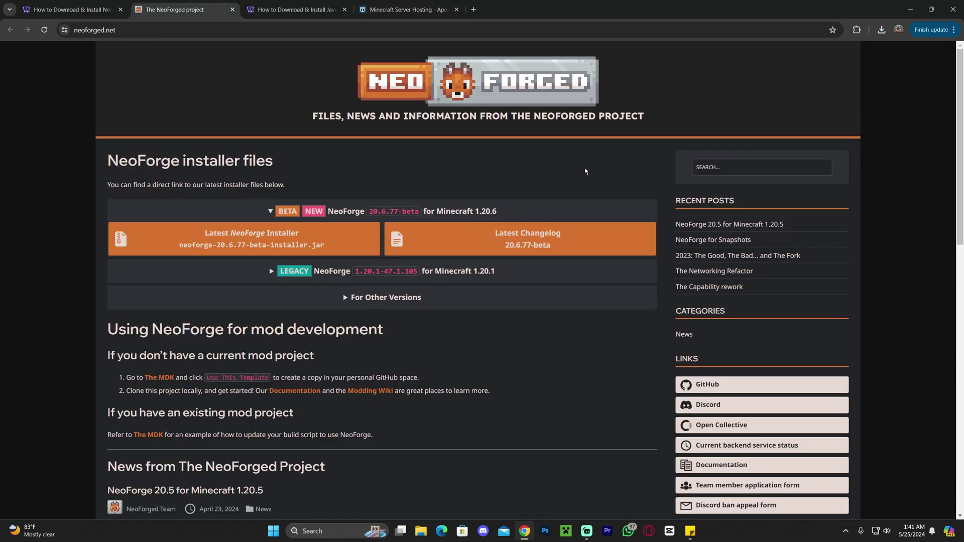
# Shrink the browser window and place the downloaded neoforge-20.6.77-beta-installer (1).jar on the desktop
pyautogui.moveTo(582, 6); pyautogui.dragTo(291, 122)
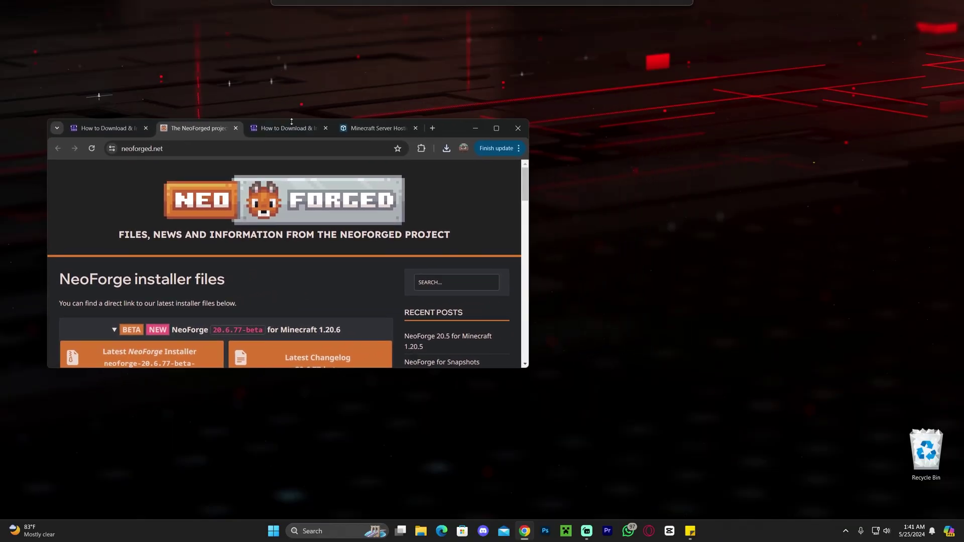
pyautogui.click(446, 149)
pyautogui.moveTo(369, 190); pyautogui.dragTo(726, 245)
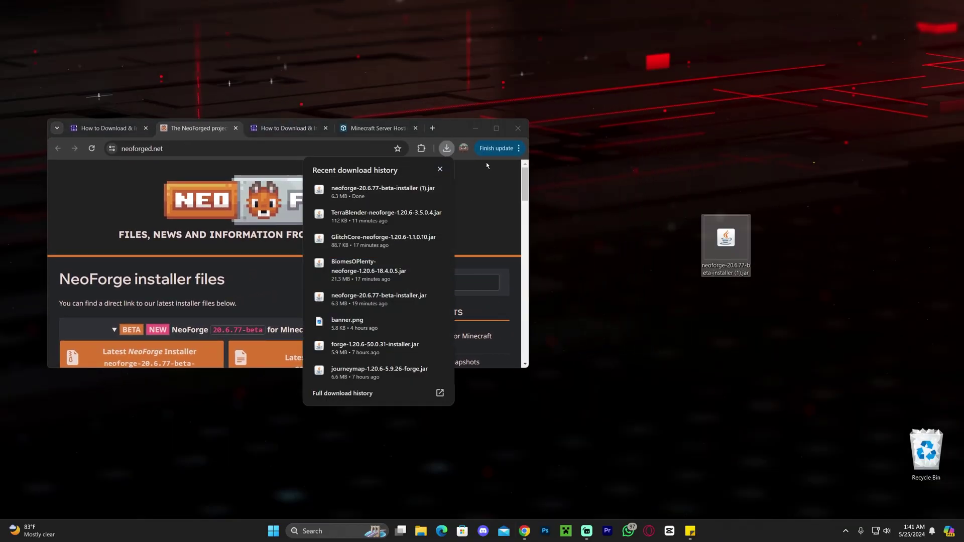
pyautogui.click(444, 149)
pyautogui.moveTo(679, 125); pyautogui.dragTo(801, 276)
pyautogui.click(769, 164)
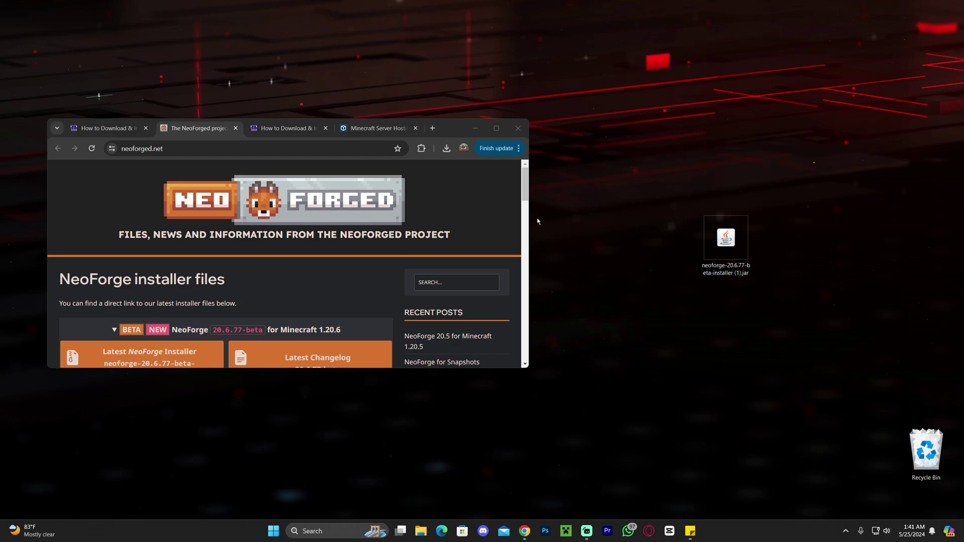
# Narrow and reposition the browser window, and move the installer file closer to it on the desktop
pyautogui.moveTo(531, 216); pyautogui.dragTo(441, 216)
pyautogui.moveTo(362, 121); pyautogui.dragTo(393, 190)
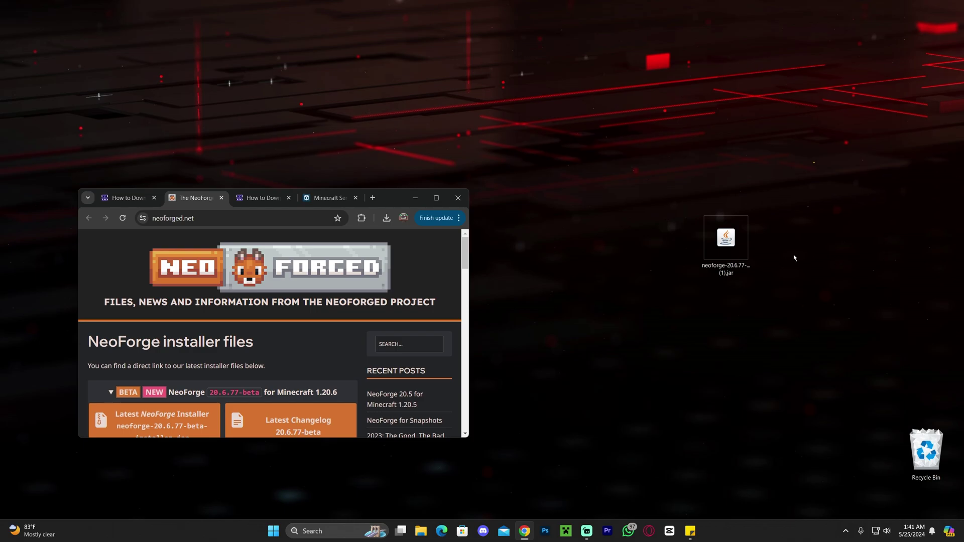
pyautogui.moveTo(737, 254); pyautogui.dragTo(600, 260)
pyautogui.moveTo(708, 133); pyautogui.dragTo(529, 339)
pyautogui.click(750, 155)
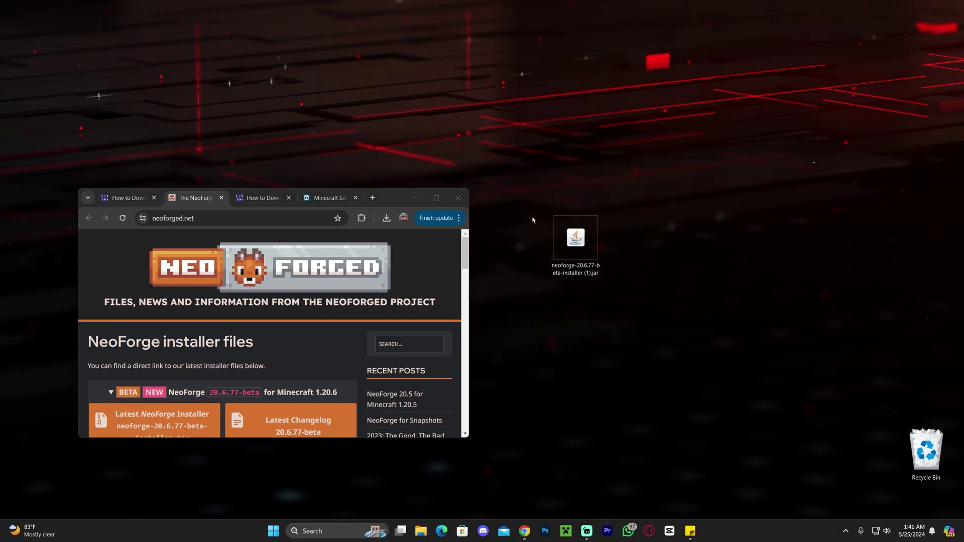
# Minimize the browser, run the NeoForge installer from the desktop and proceed with the Install client option
pyautogui.click(415, 198)
pyautogui.moveTo(575, 238); pyautogui.dragTo(434, 231)
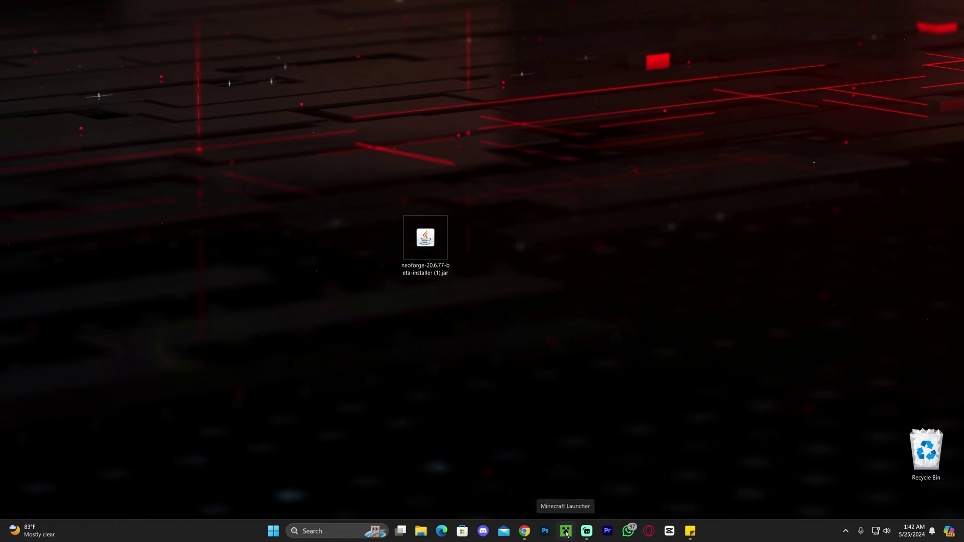
pyautogui.doubleClick(422, 254)
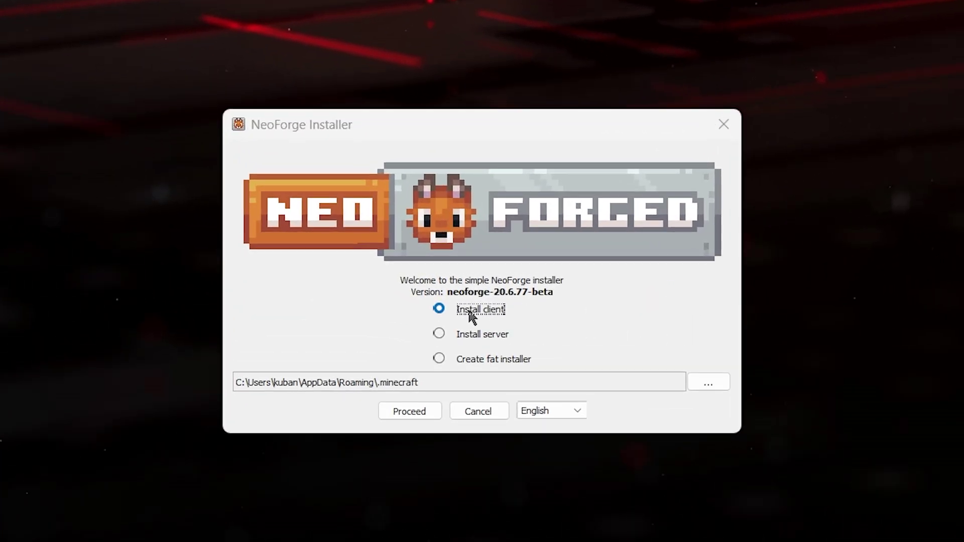
pyautogui.click(423, 414)
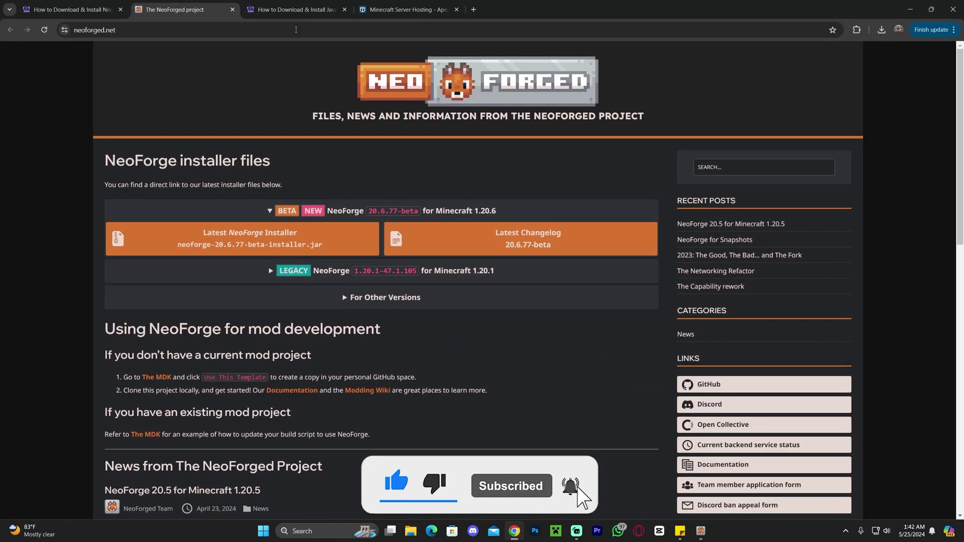
# Examine the Java 21 (JDK 21) guide in the browser for its download and installation instructions
pyautogui.click(296, 9)
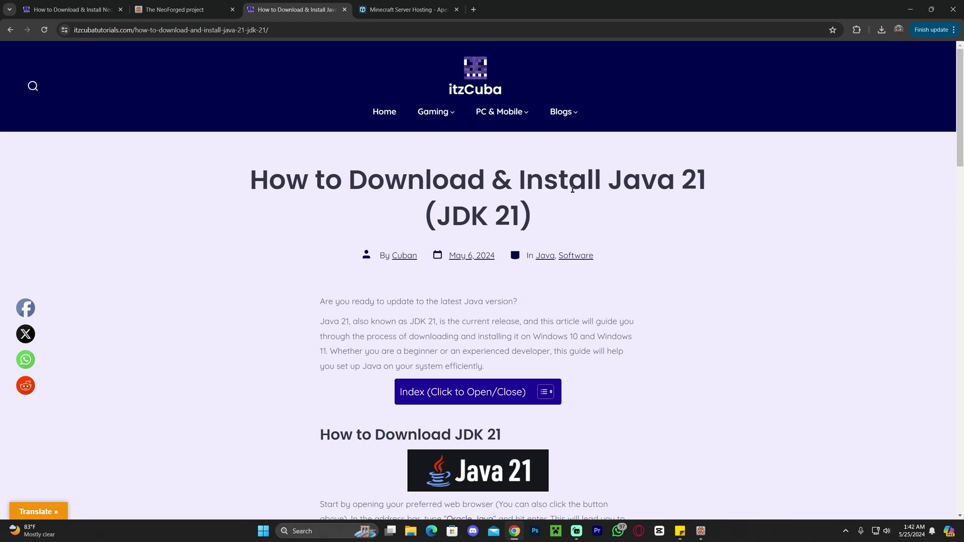
pyautogui.moveTo(726, 187); pyautogui.dragTo(599, 188)
pyautogui.click(508, 278)
pyautogui.scroll(-12, 572, 348)
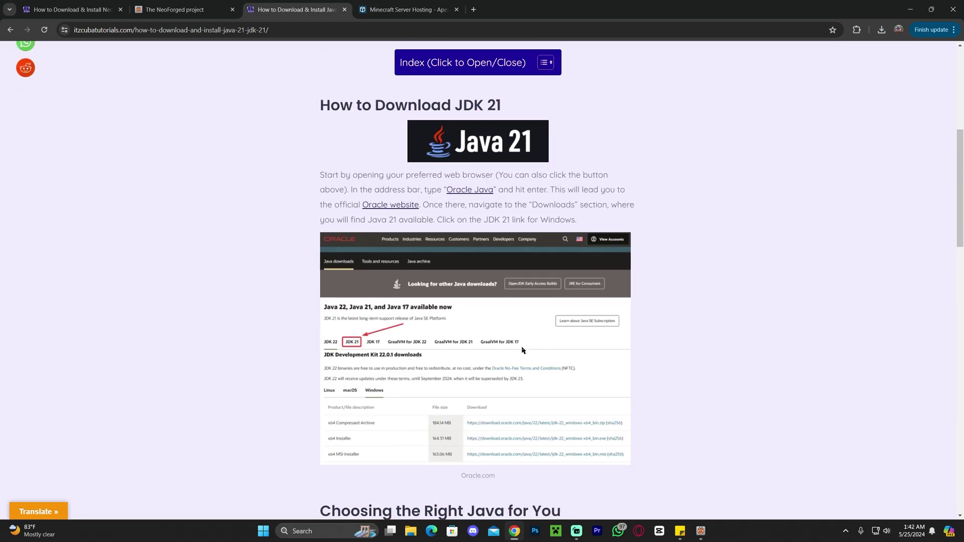
pyautogui.scroll(-8, 573, 347)
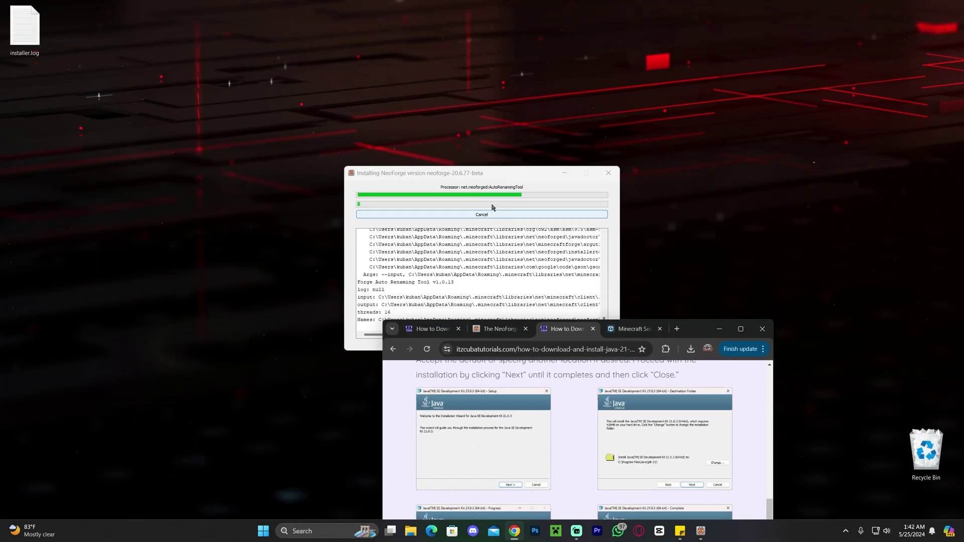
pyautogui.doubleClick(703, 327)
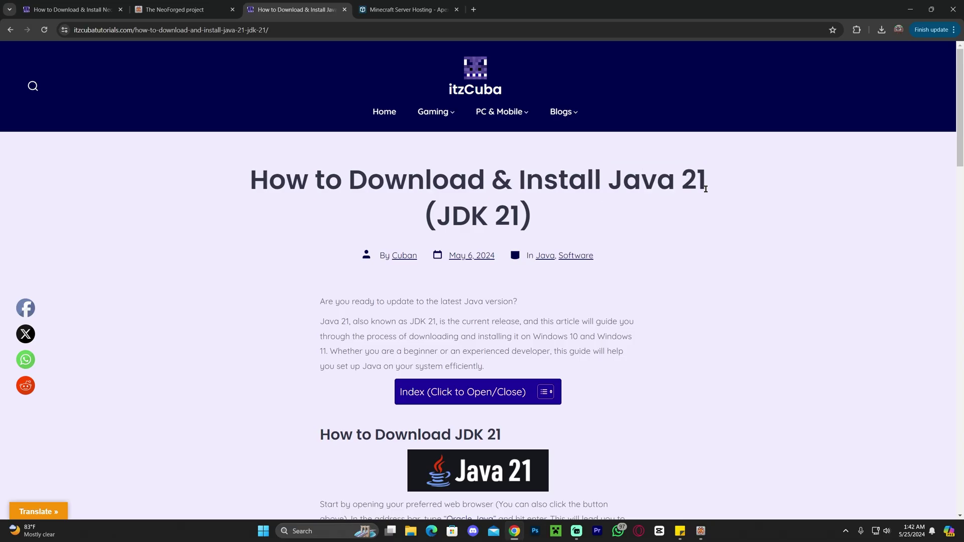
pyautogui.moveTo(712, 187); pyautogui.dragTo(621, 186)
pyautogui.click(616, 185)
pyautogui.moveTo(679, 3); pyautogui.dragTo(718, 25)
pyautogui.click(777, 33)
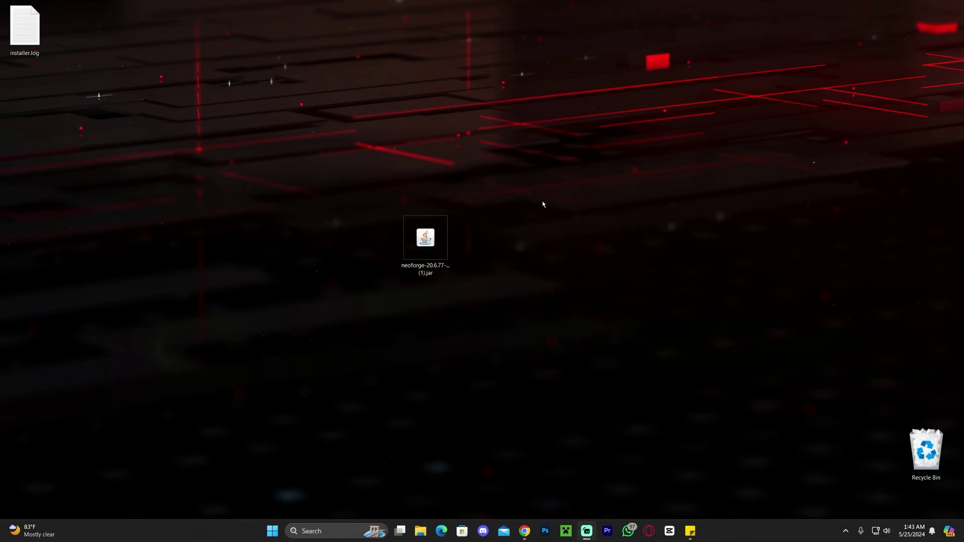
# Delete the NeoForge installer and the installer.log file from the desktop
pyautogui.moveTo(590, 140); pyautogui.dragTo(332, 321)
pyautogui.press('Delete')
pyautogui.moveTo(137, 103); pyautogui.dragTo(17, 32)
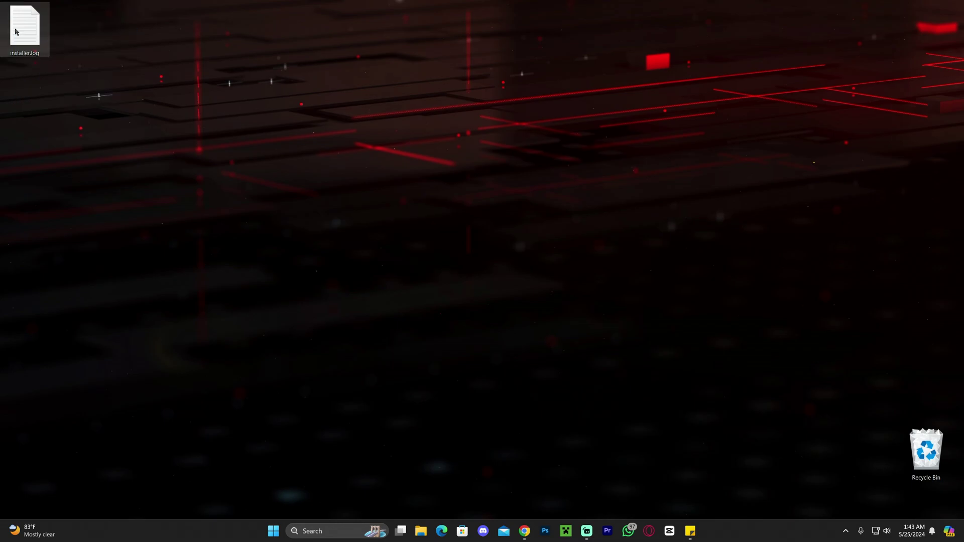
pyautogui.press('Delete')
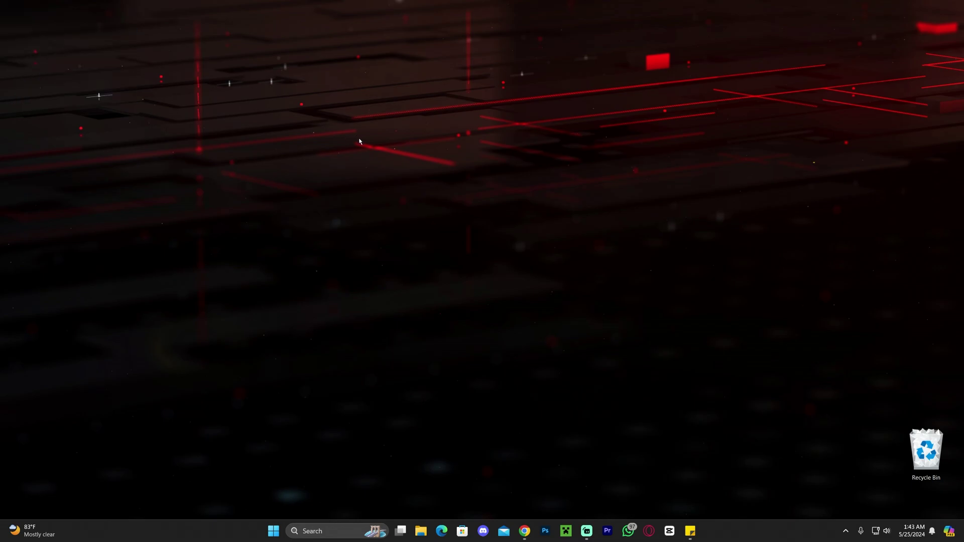
# Start the Minecraft Launcher and choose the NeoForge installation for Java Edition
pyautogui.click(565, 532)
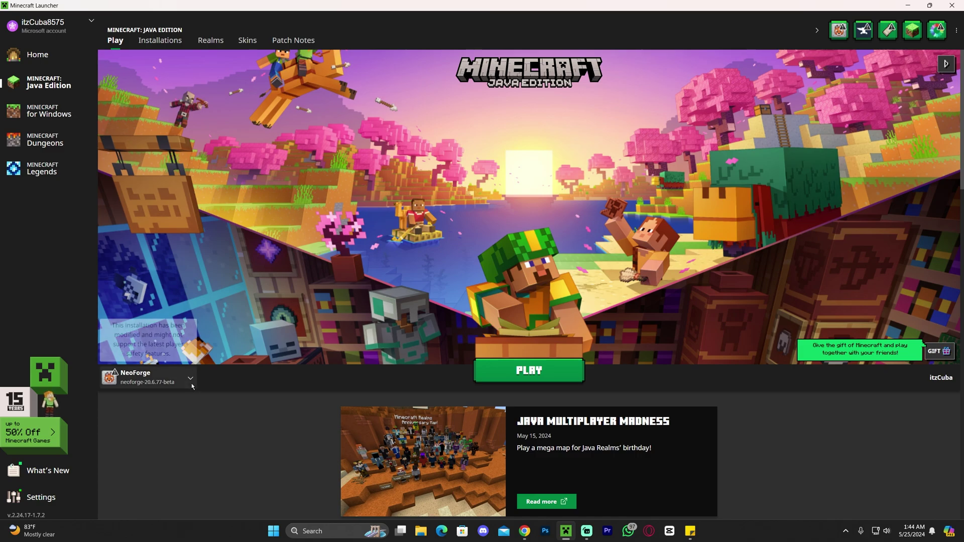
pyautogui.moveTo(161, 375)
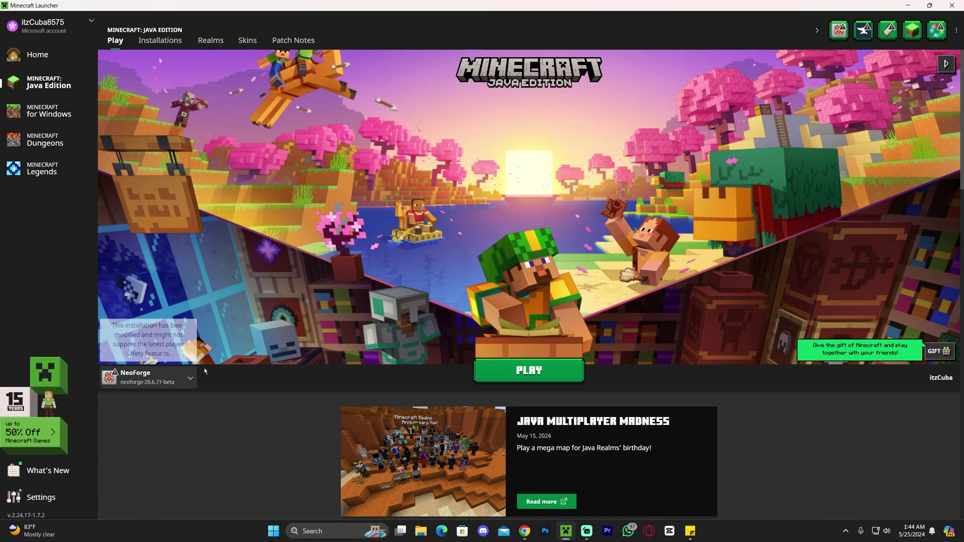
pyautogui.click(151, 377)
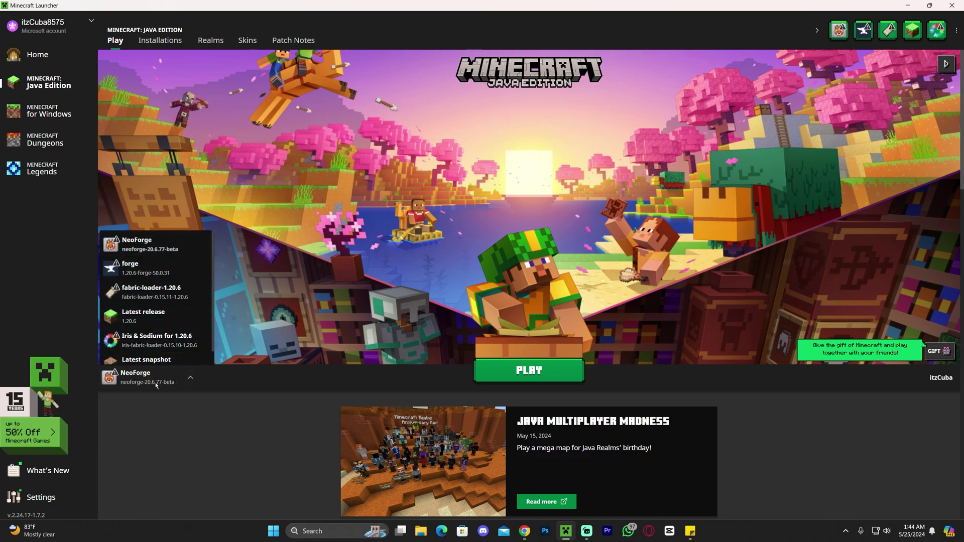
# Open the list of Java Edition installations and switch the Modded versions filter off and on again
pyautogui.click(168, 49)
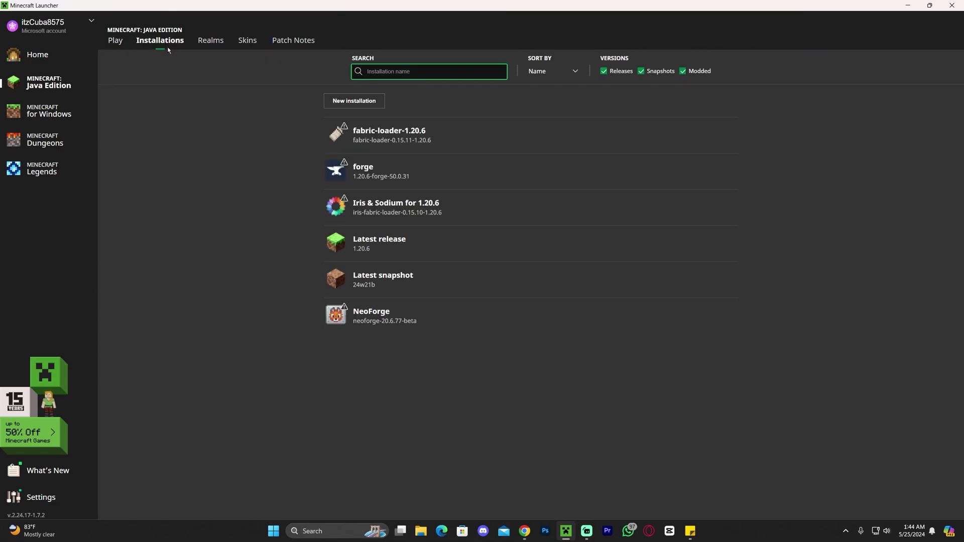
pyautogui.click(682, 72)
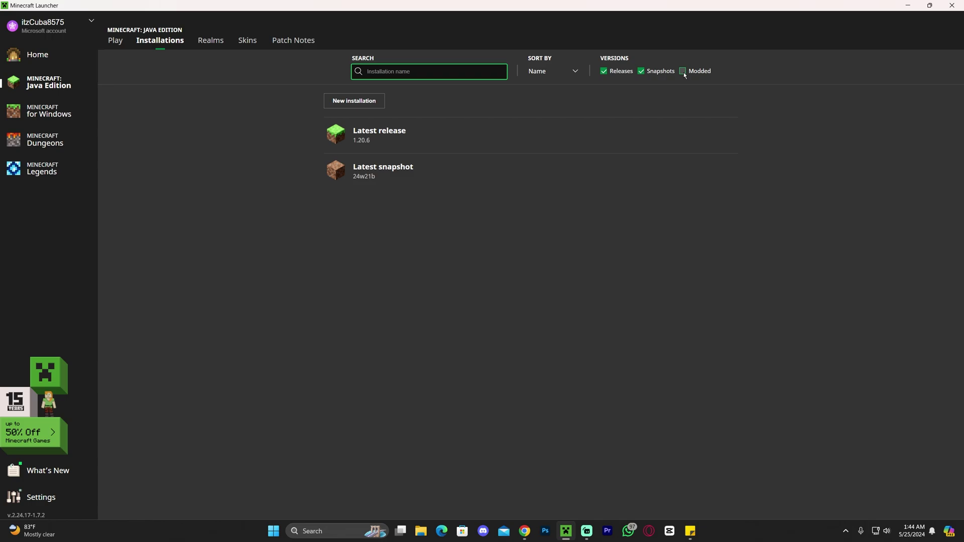
pyautogui.click(682, 71)
# Fill in a new installation named apex hosting with the version release neoforge-20.6.77-beta, and discard it without creating it
pyautogui.click(365, 104)
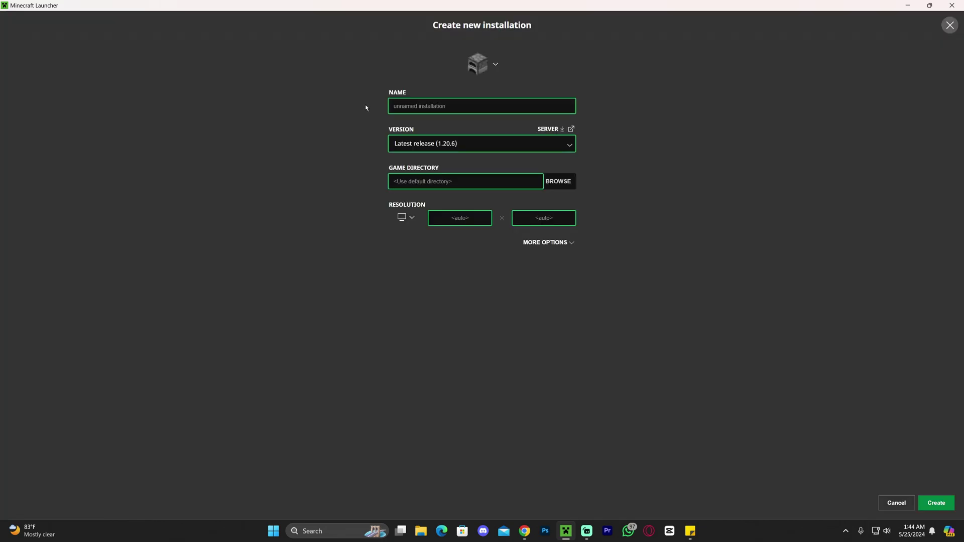
pyautogui.click(434, 105)
pyautogui.write('apex hosting')
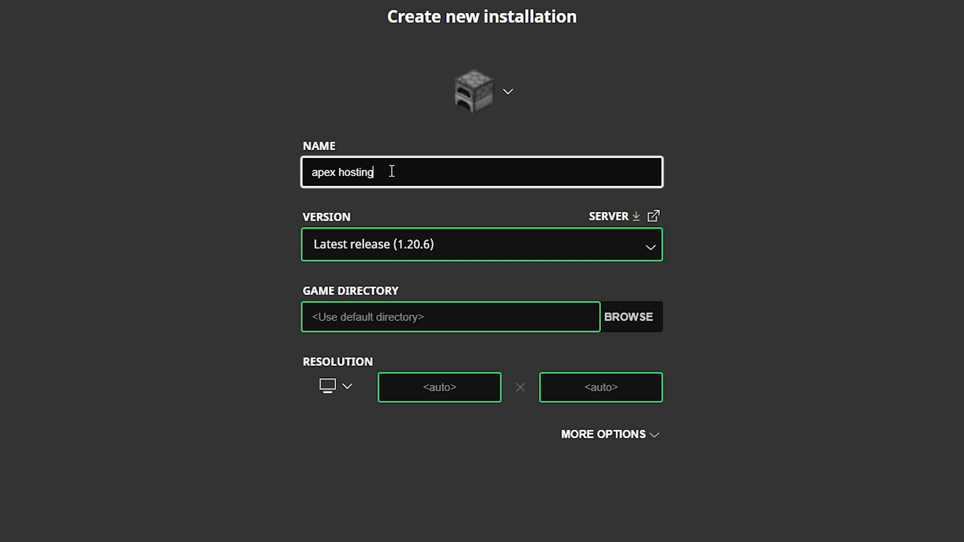
pyautogui.moveTo(392, 171); pyautogui.dragTo(214, 172)
pyautogui.click(274, 205)
pyautogui.click(427, 245)
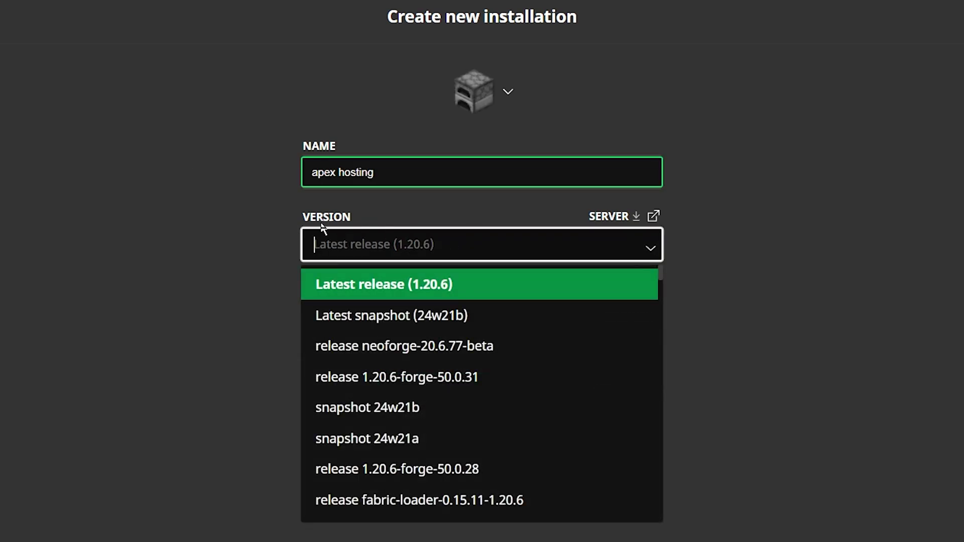
pyautogui.click(396, 350)
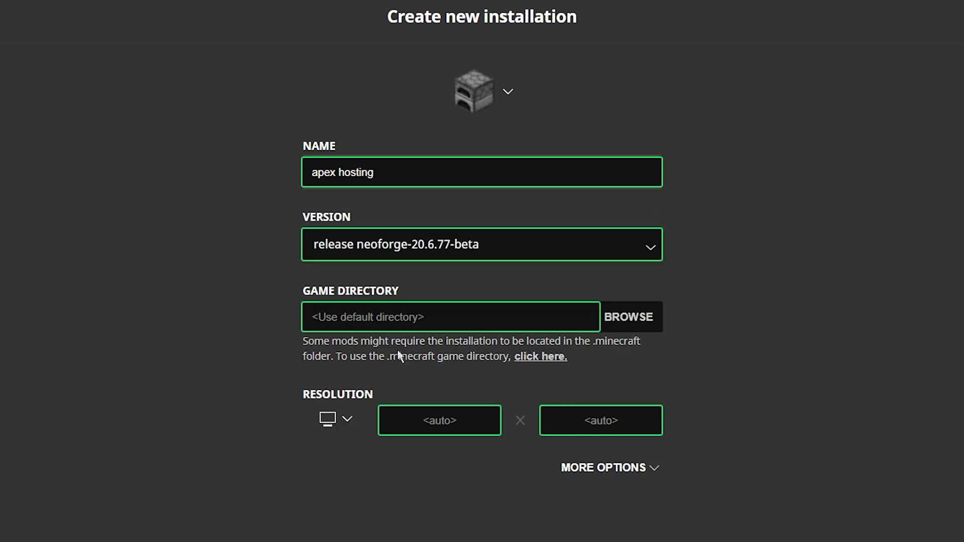
pyautogui.click(386, 240)
pyautogui.click(450, 350)
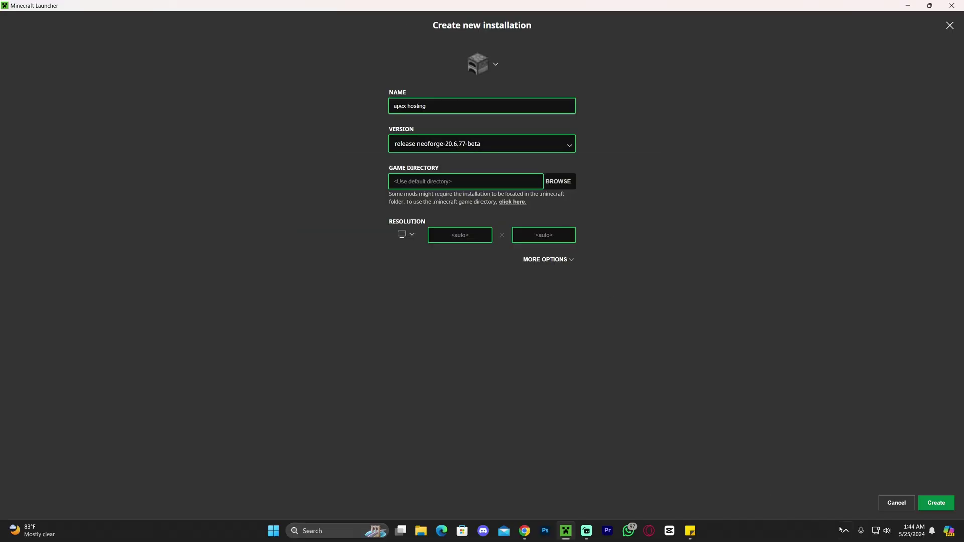
pyautogui.click(896, 502)
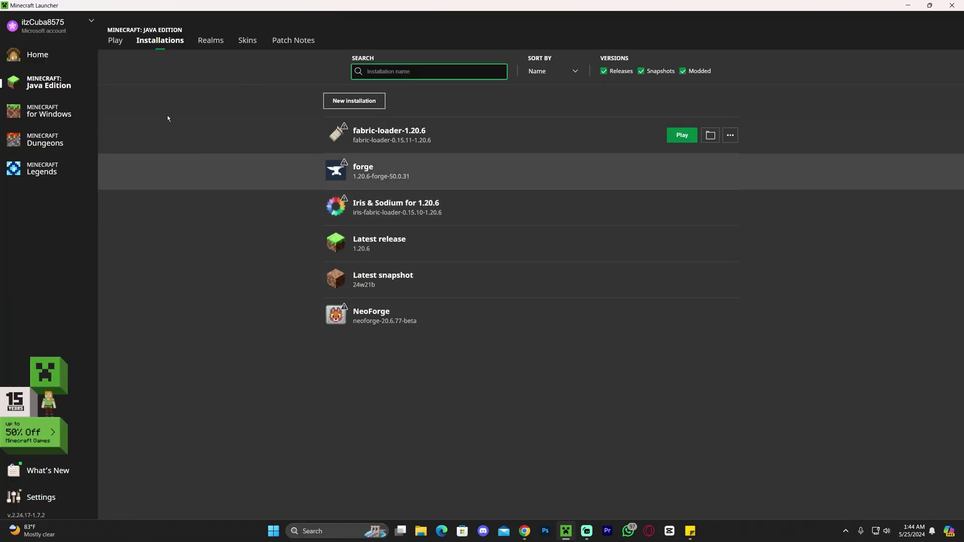
# Return to the Java Edition installations list and open the game folder of the NeoForge installation
pyautogui.click(56, 85)
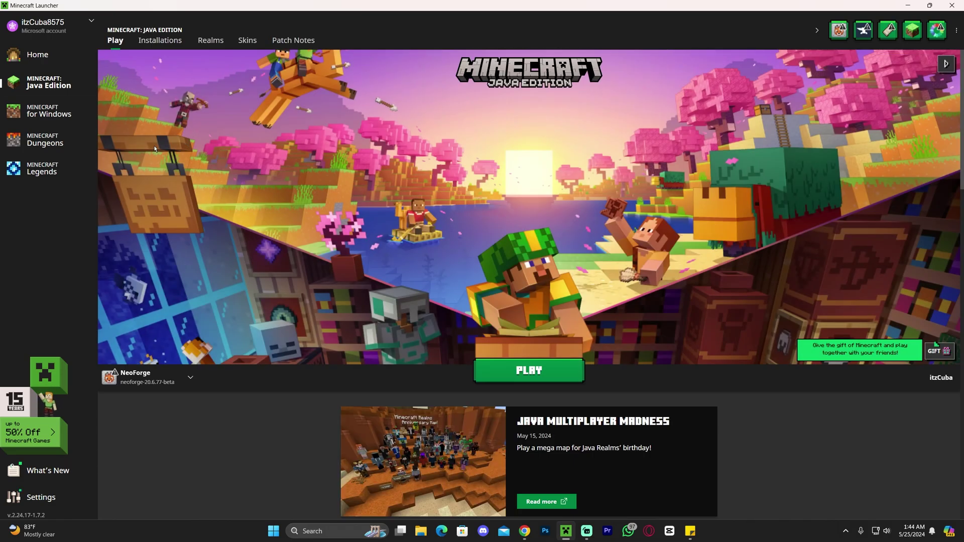
pyautogui.click(145, 42)
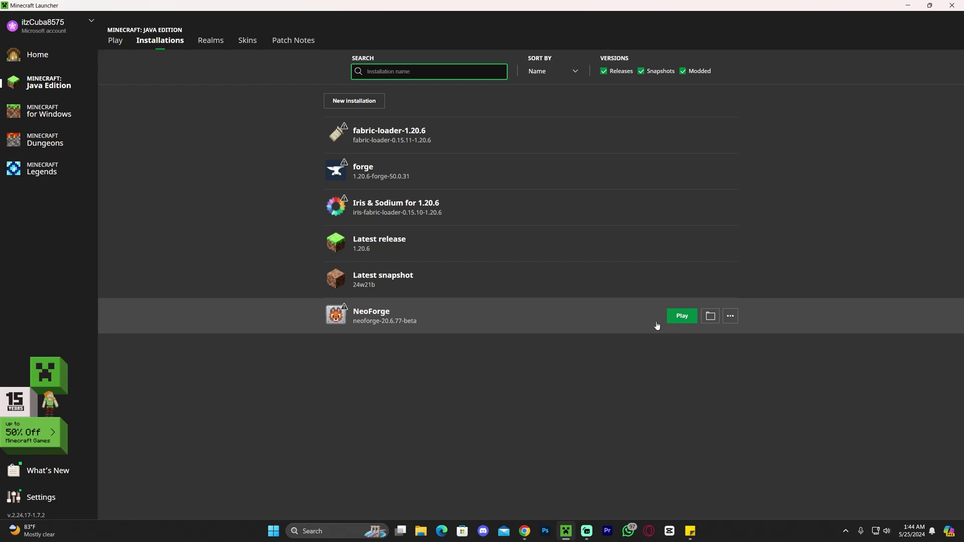
pyautogui.click(712, 321)
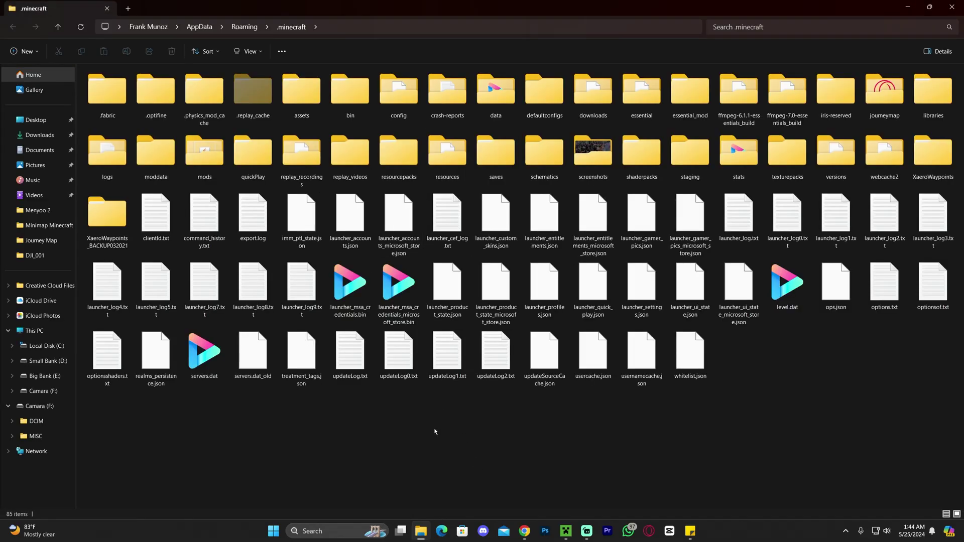
# Open the mods folder inside .minecraft and examine the NeoForge mod files it contains
pyautogui.click(205, 154)
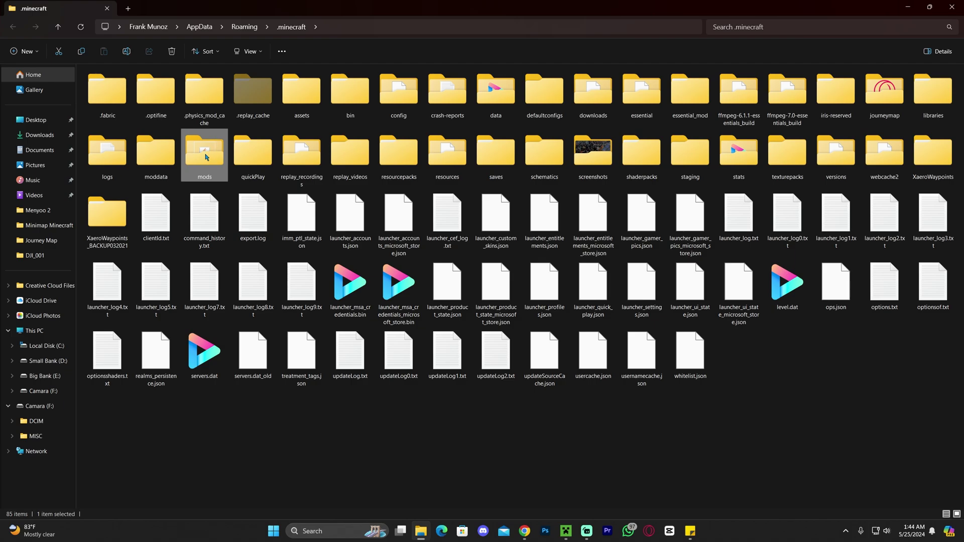
pyautogui.doubleClick(207, 149)
pyautogui.moveTo(497, 209); pyautogui.dragTo(83, 66)
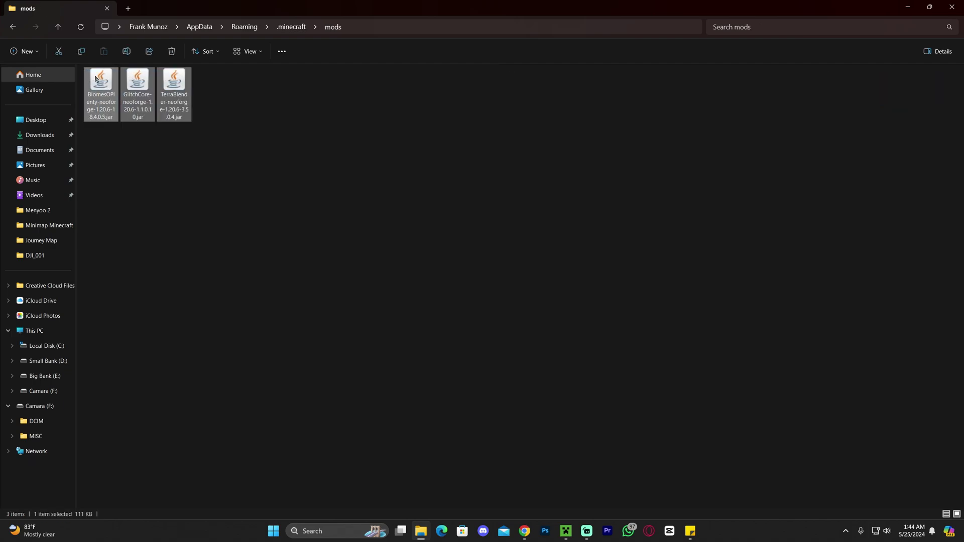
pyautogui.click(152, 158)
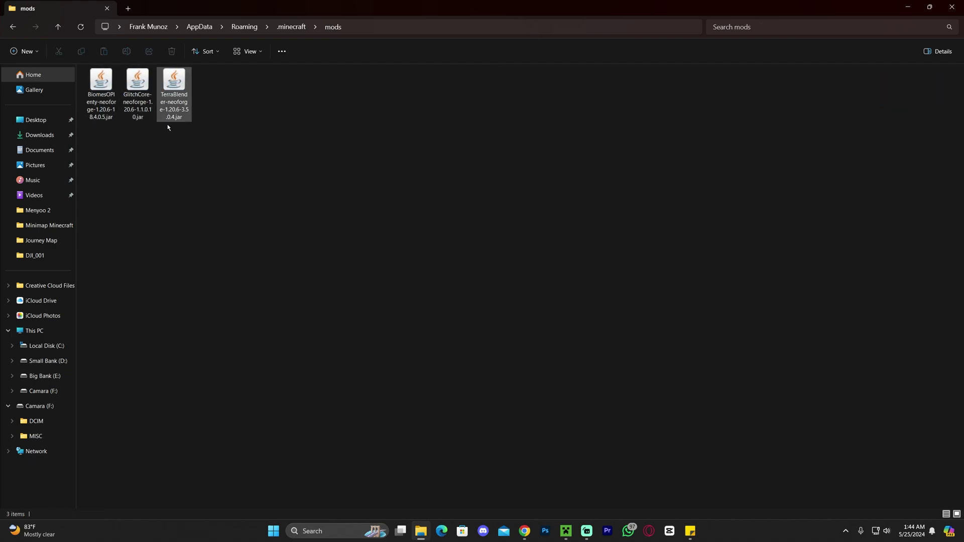
pyautogui.moveTo(248, 146); pyautogui.dragTo(39, 63)
pyautogui.click(216, 130)
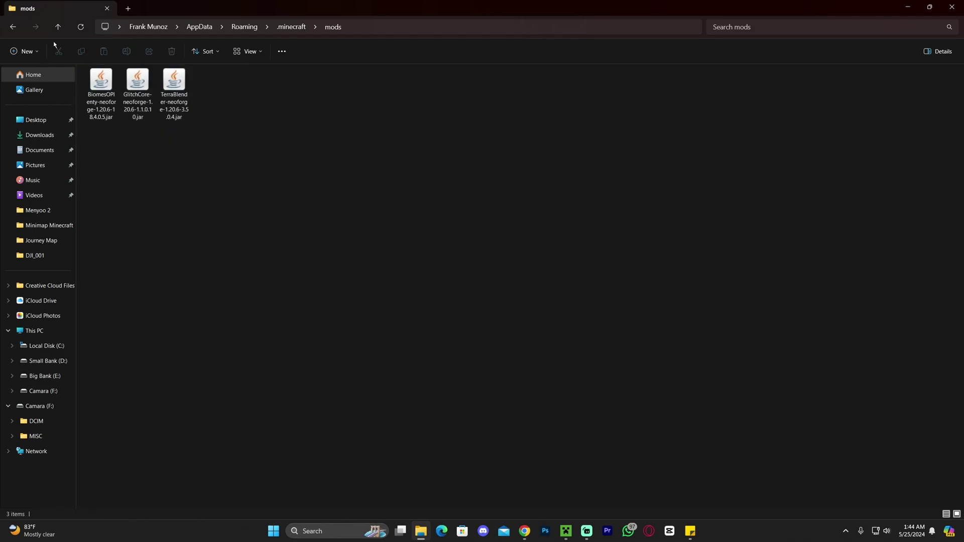
# Go back to the .minecraft folder and look up the option for creating a new folder, without creating one
pyautogui.click(11, 28)
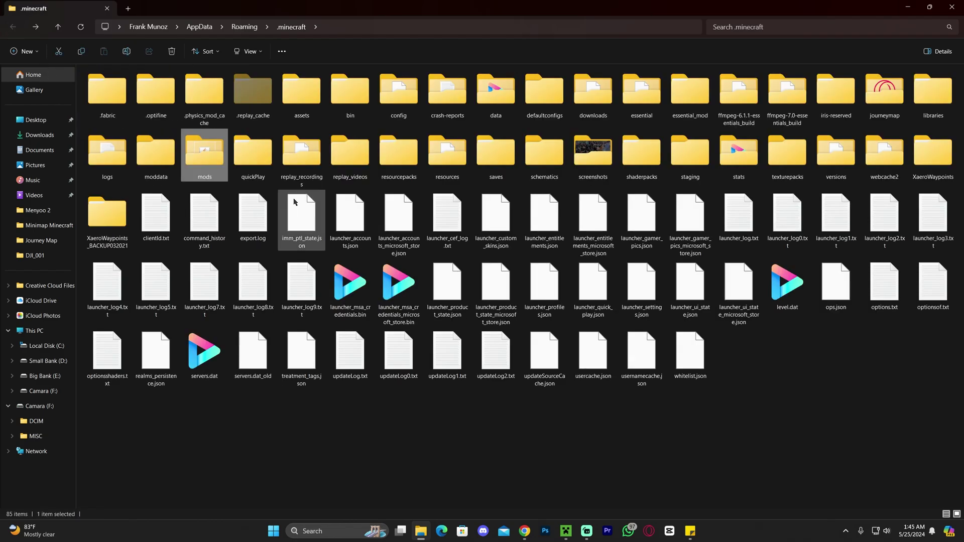
pyautogui.click(205, 151)
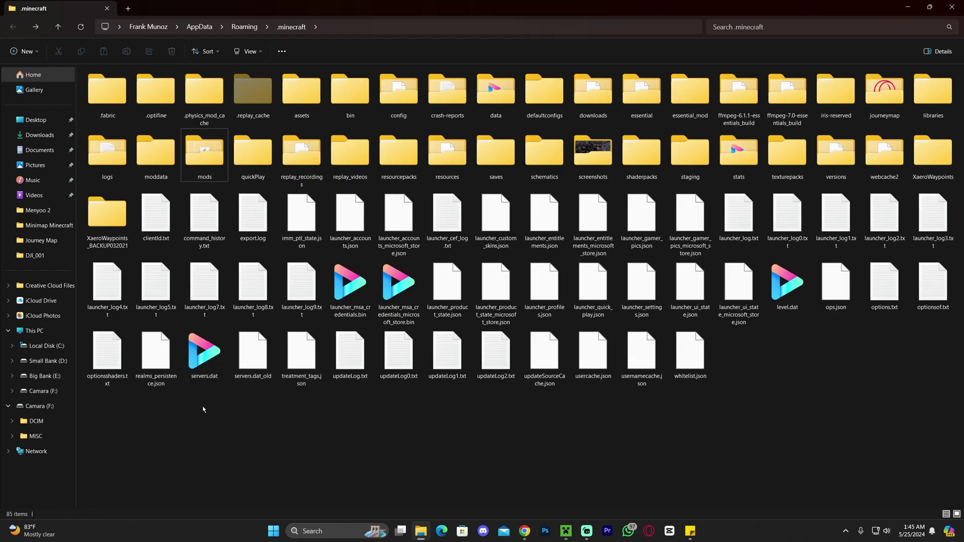
pyautogui.rightClick(204, 427)
pyautogui.moveTo(236, 385)
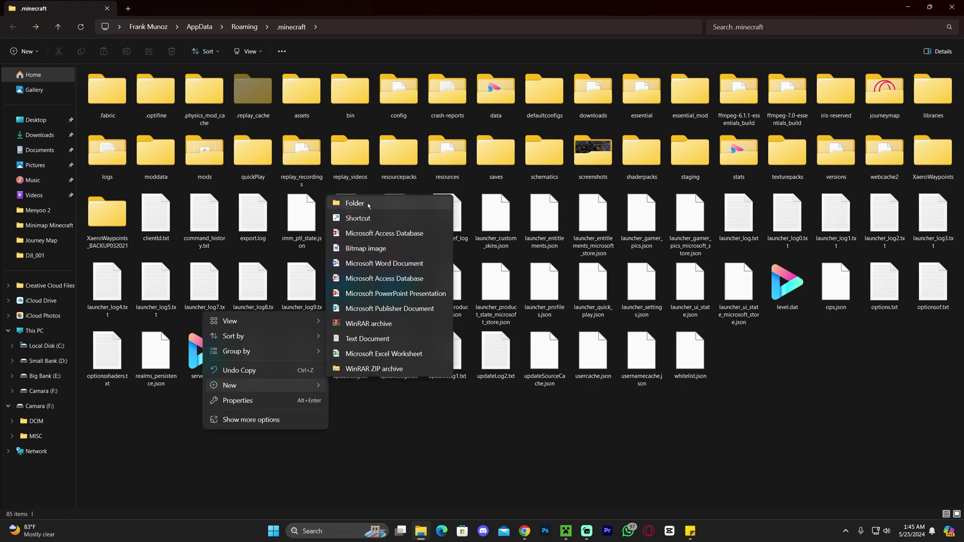
pyautogui.click(159, 434)
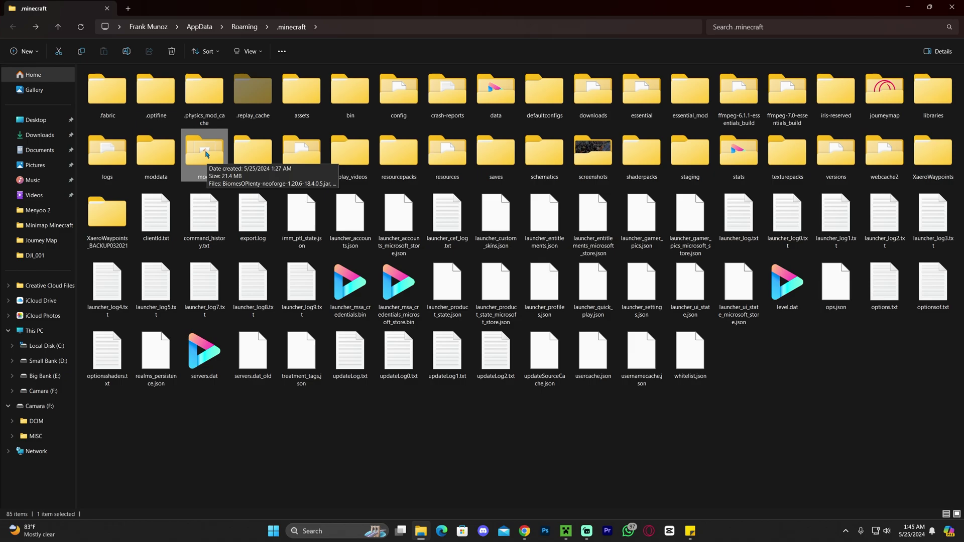
# Reopen the mods folder and highlight the BiomesOPlenty, GlitchCore and TerraBlender jar files to review them
pyautogui.doubleClick(206, 153)
pyautogui.moveTo(290, 168); pyautogui.dragTo(108, 85)
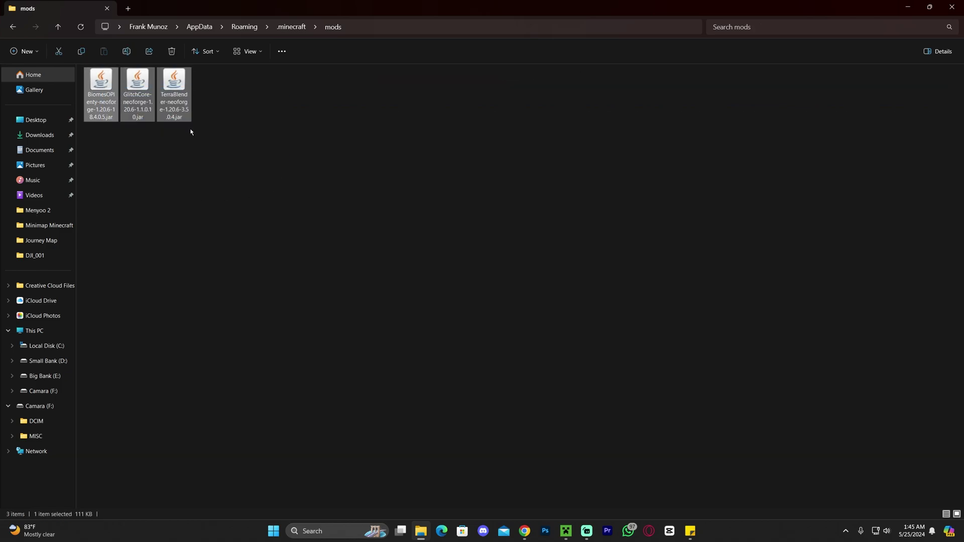
pyautogui.click(191, 132)
# Turn the maximized mods folder into a floating window and minimize the Minecraft Launcher behind it
pyautogui.moveTo(484, 3); pyautogui.dragTo(433, 98)
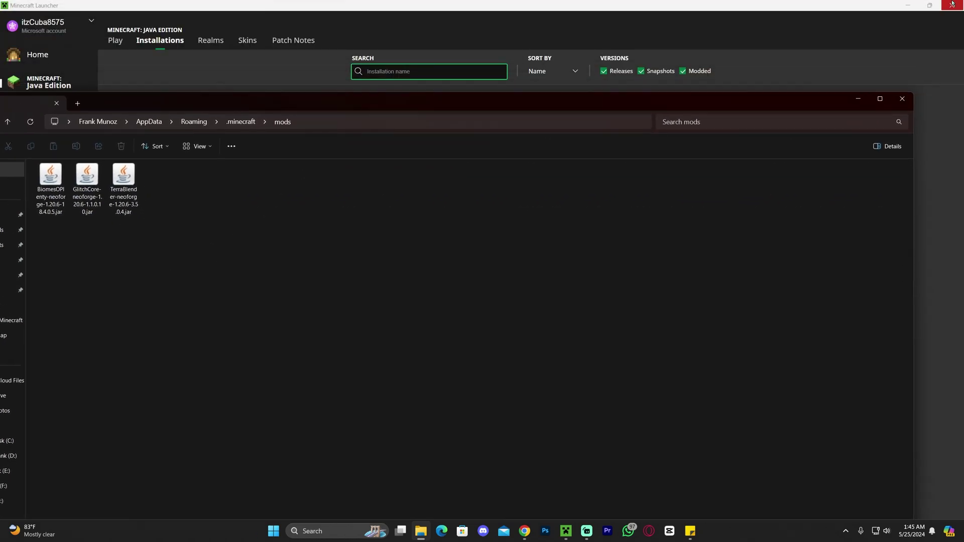
pyautogui.click(914, 5)
pyautogui.moveTo(730, 98); pyautogui.dragTo(725, 66)
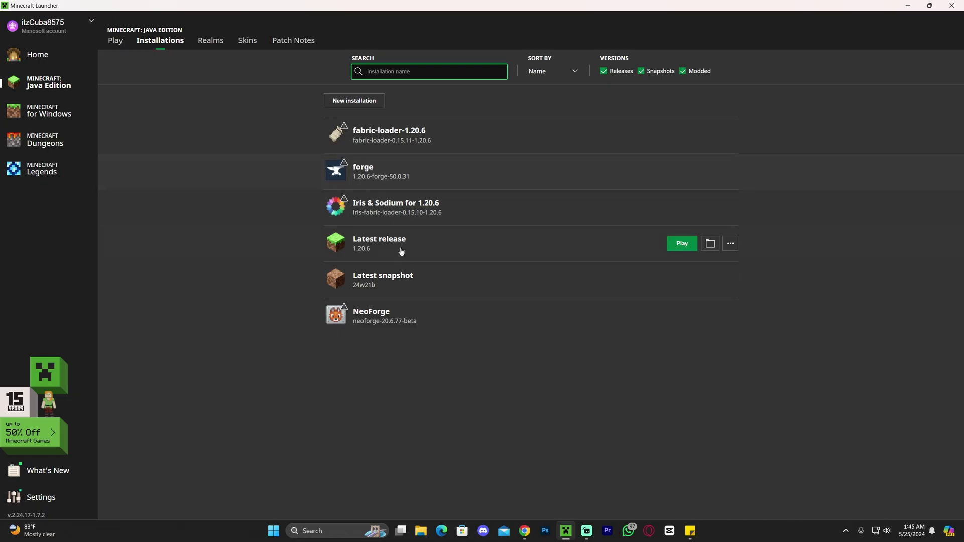
# Go to the launcher's Java Edition play page, start the NeoForge game and open a singleplayer world
pyautogui.click(115, 42)
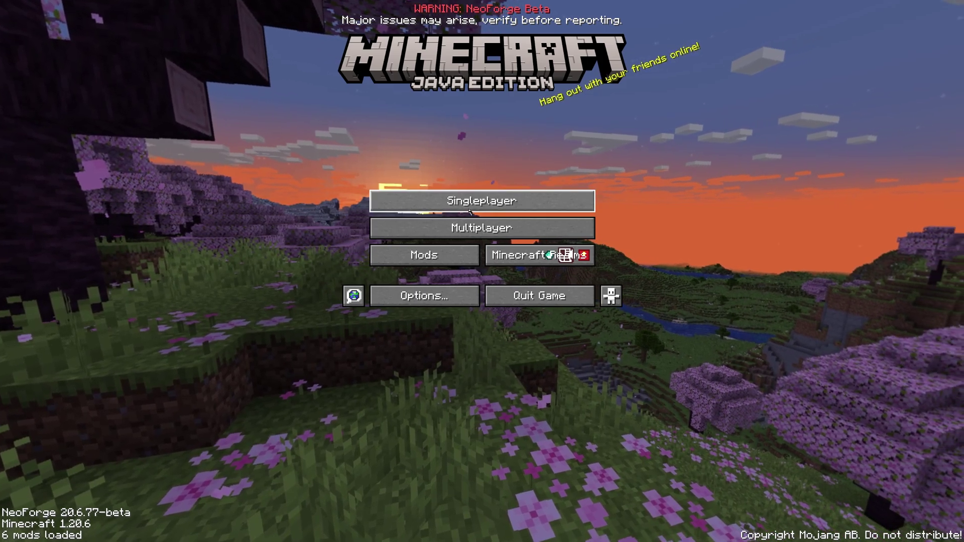
pyautogui.click(538, 195)
pyautogui.click(341, 77)
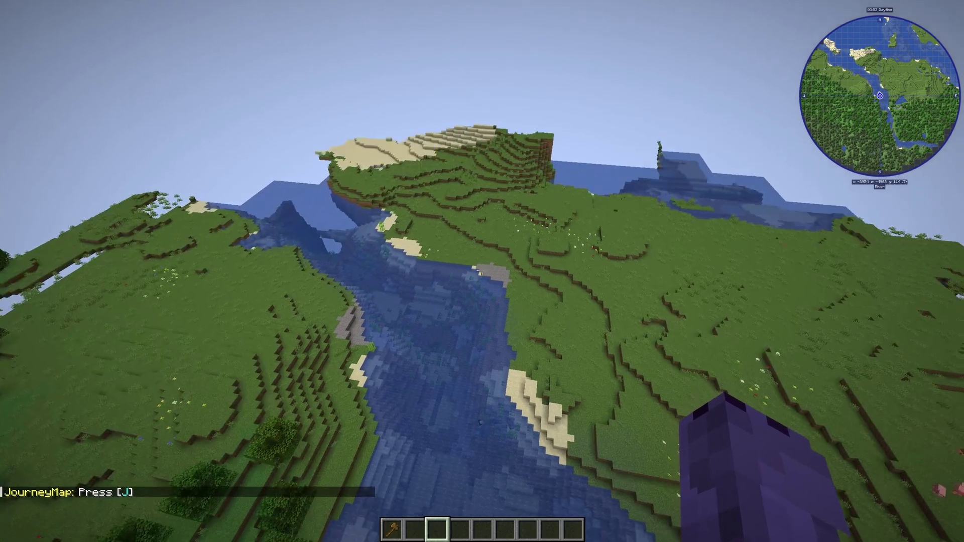
# Fly over the world's river and forest, and view the surroundings on JourneyMap's fullscreen map
pyautogui.press('w')
pyautogui.press('w')
pyautogui.moveTo(482, 271)
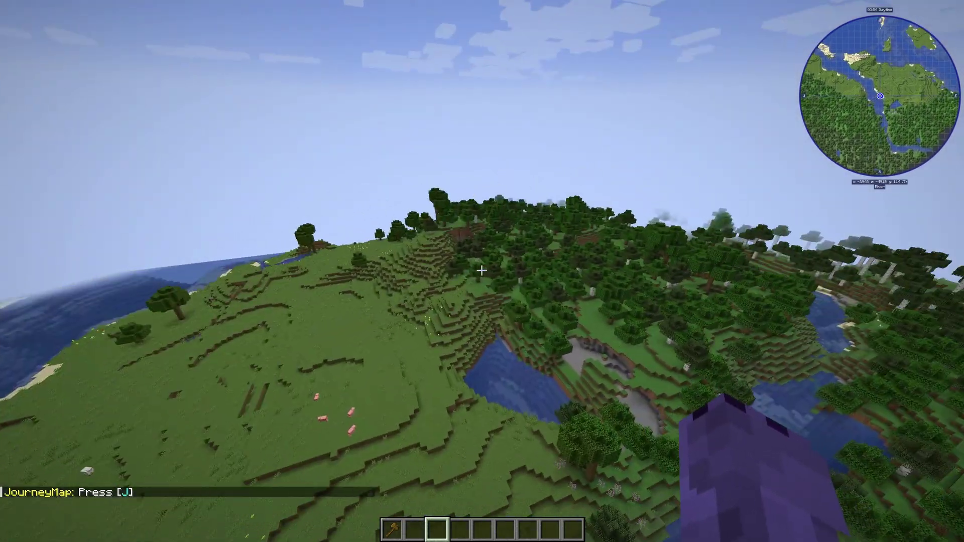
pyautogui.press('w')
pyautogui.press('shift')
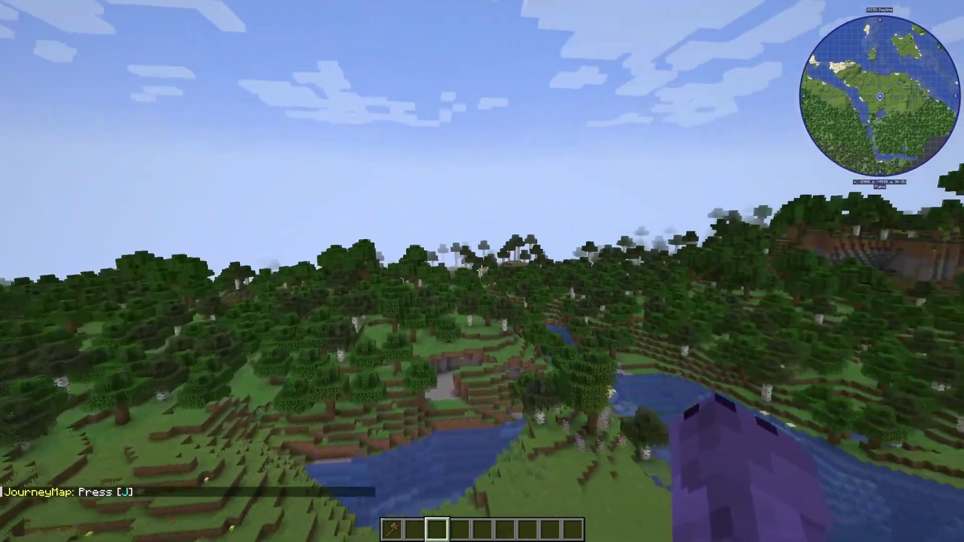
pyautogui.press('j')
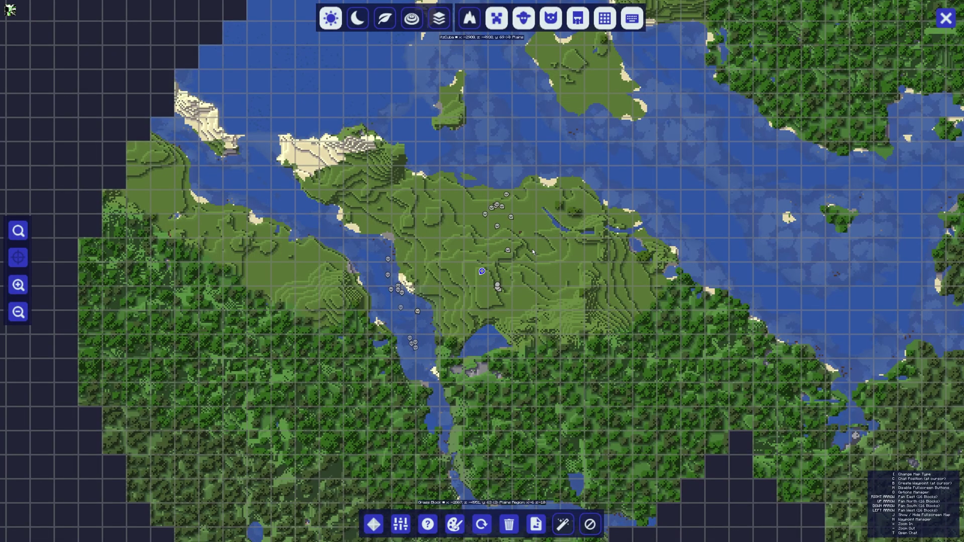
pyautogui.press('j')
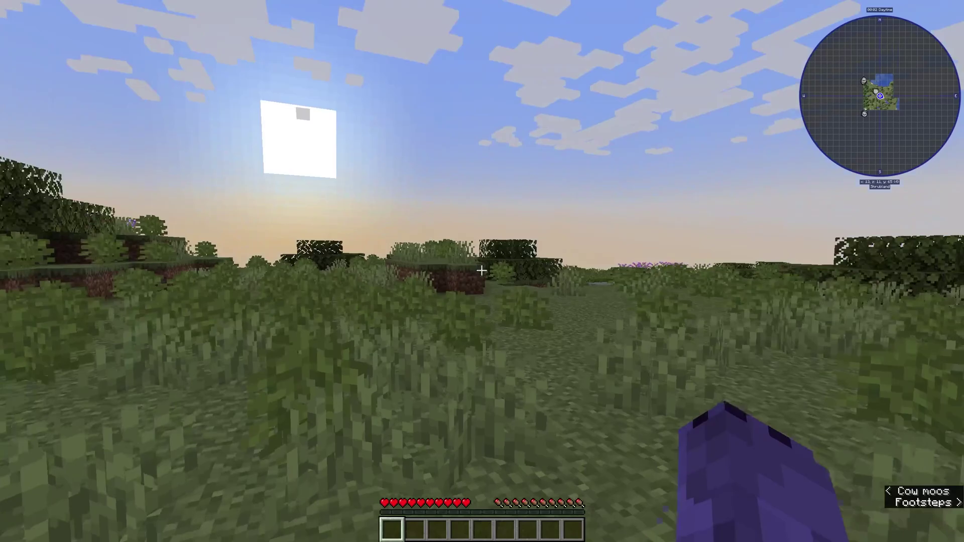
# Walk through the shrubland toward the shore to explore the terrain of the modded survival world
pyautogui.press('w')
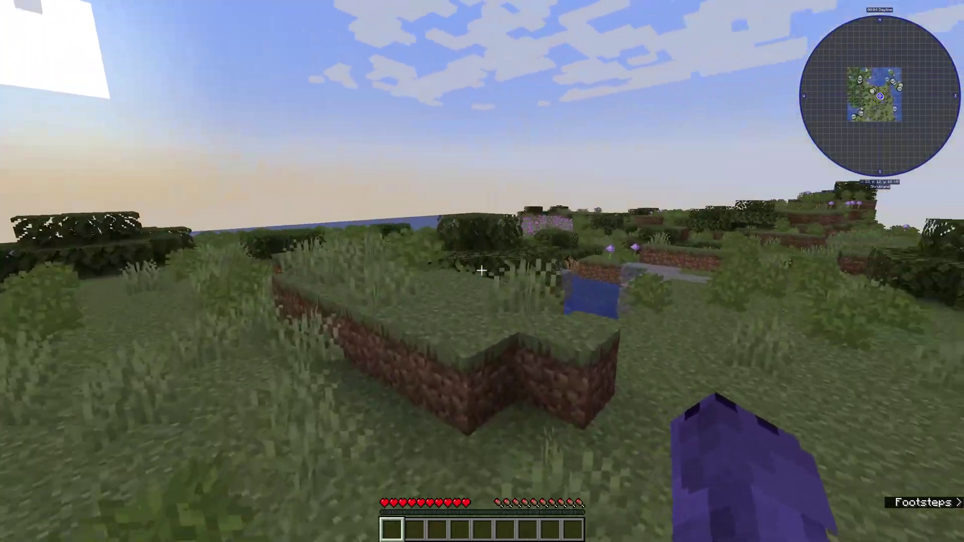
pyautogui.moveTo(481, 270)
pyautogui.press('w')
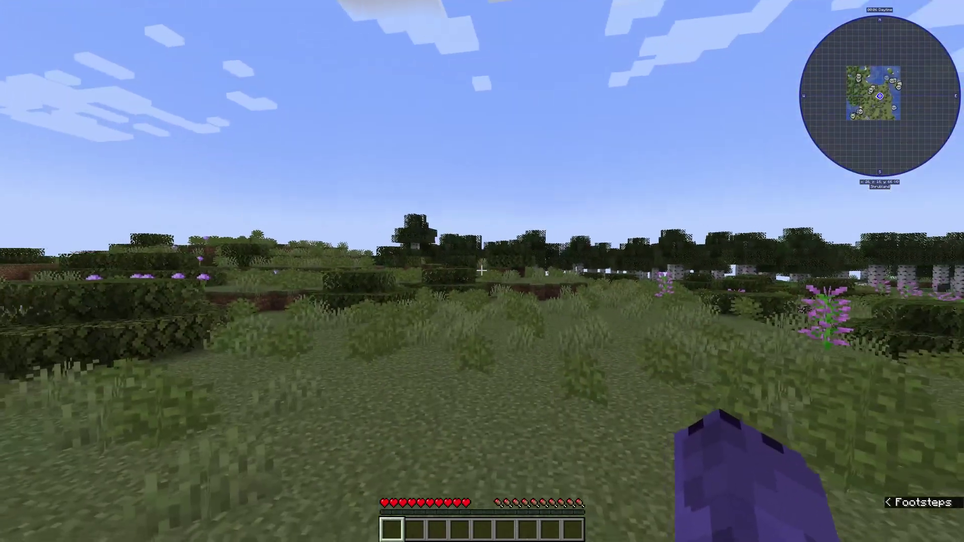
pyautogui.press('w')
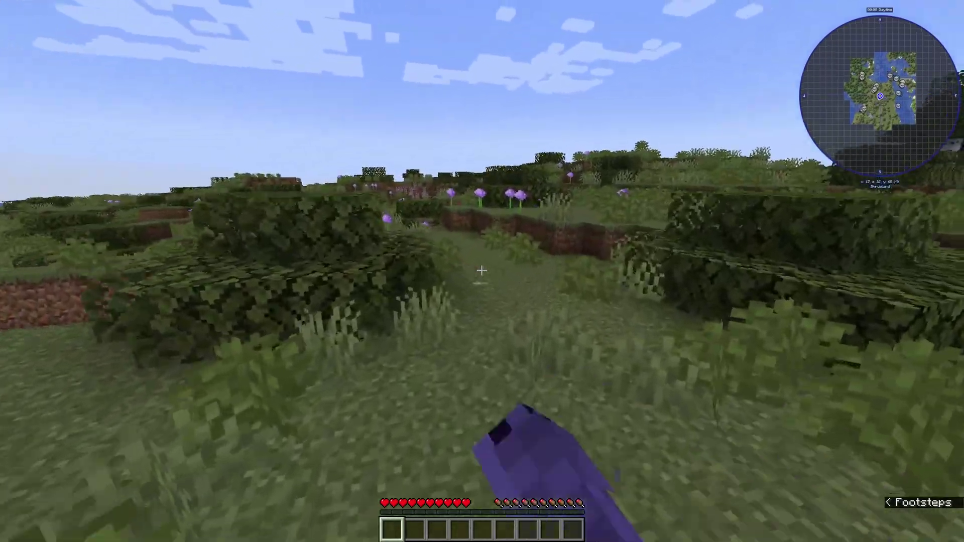
pyautogui.press('w')
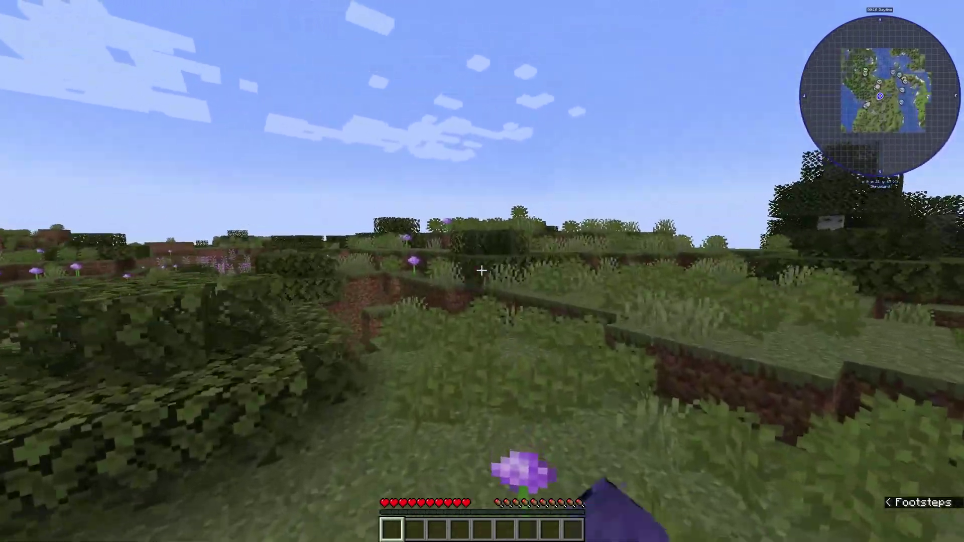
pyautogui.press('w')
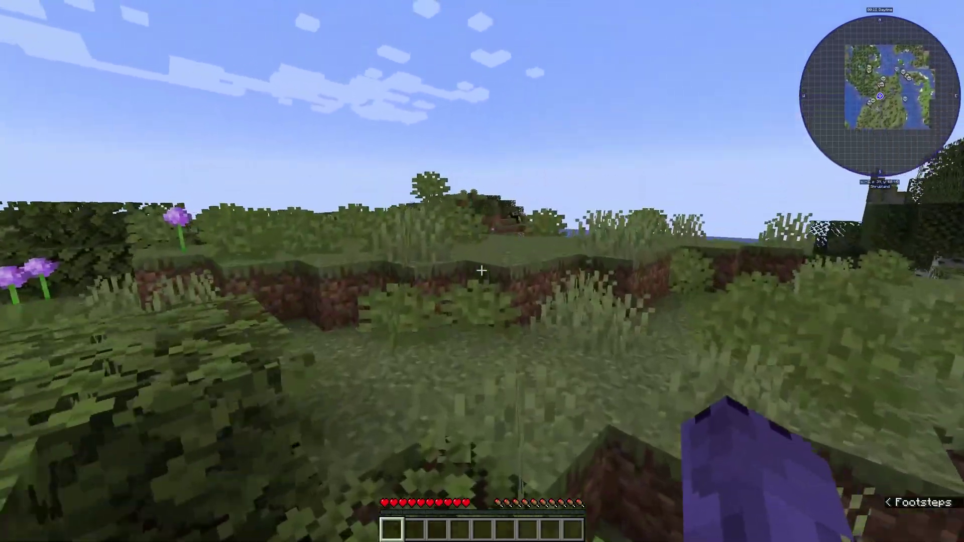
pyautogui.press('w')
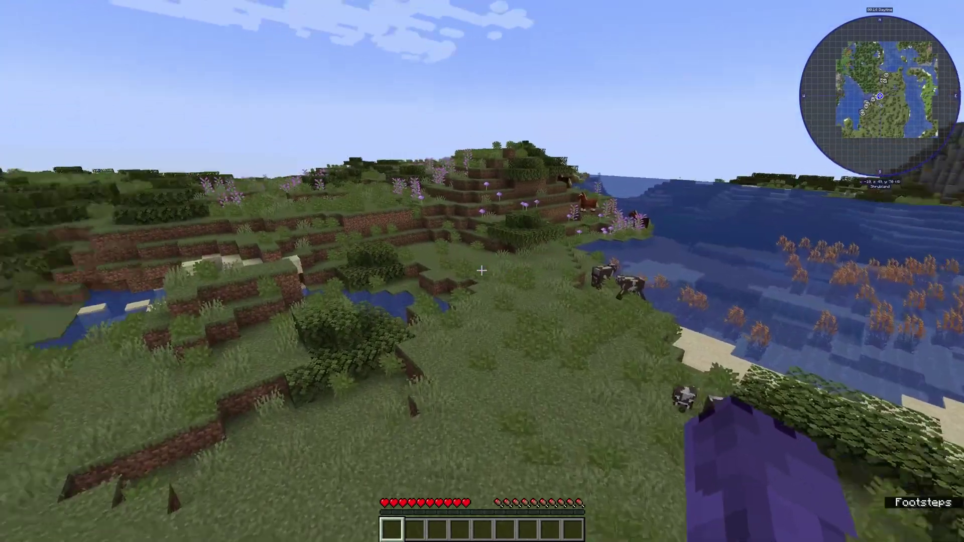
pyautogui.press('w')
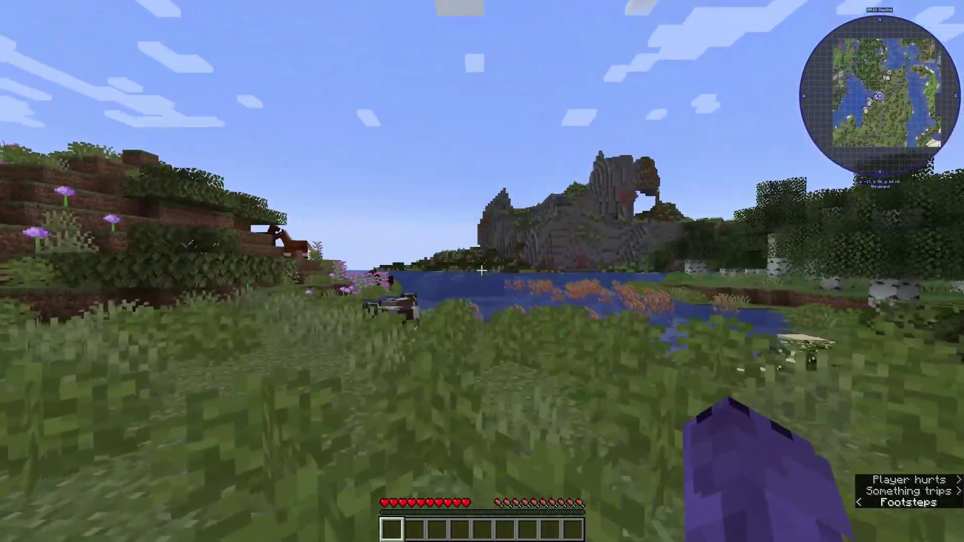
# Check the explored shrubland area on JourneyMap's fullscreen map and switch to the front-facing third-person view
pyautogui.press('j')
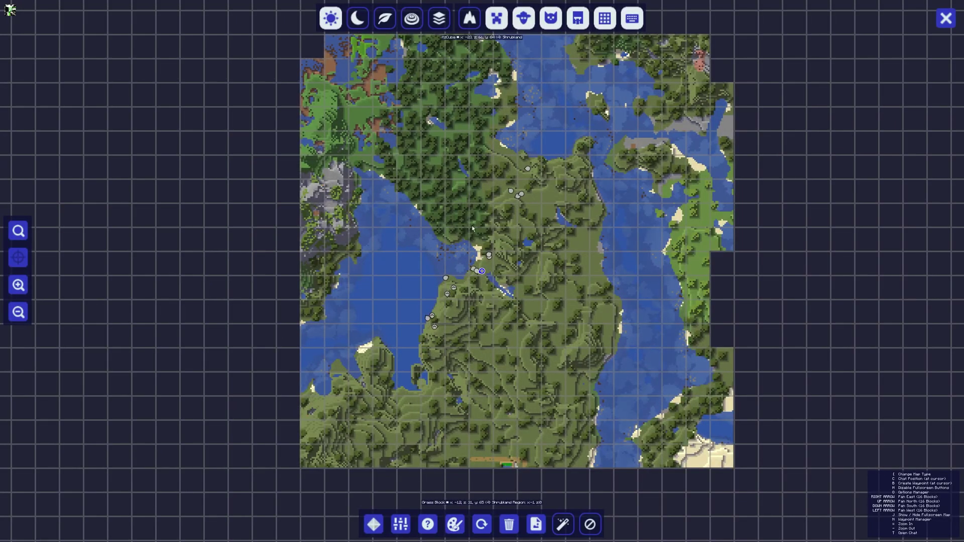
pyautogui.press('j')
pyautogui.press('F5')
pyautogui.press('F5')
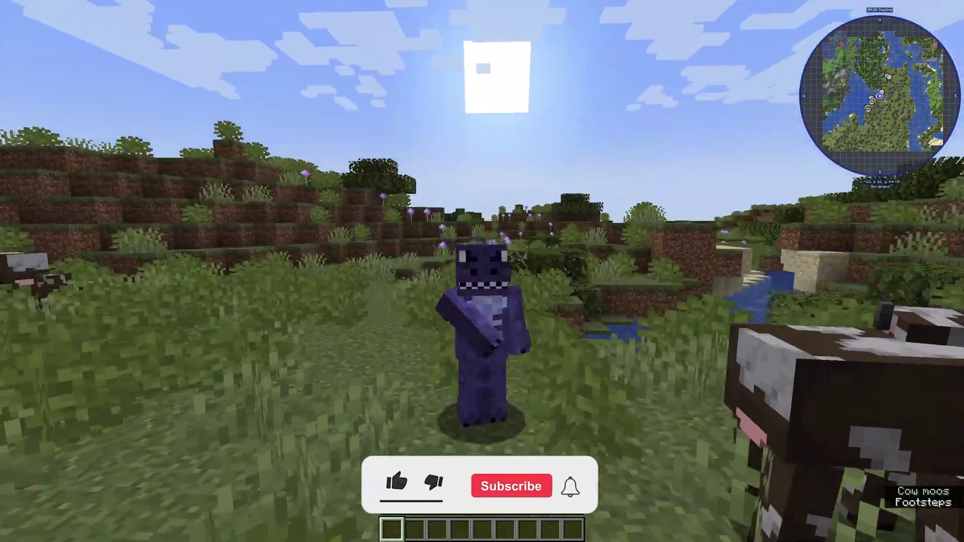